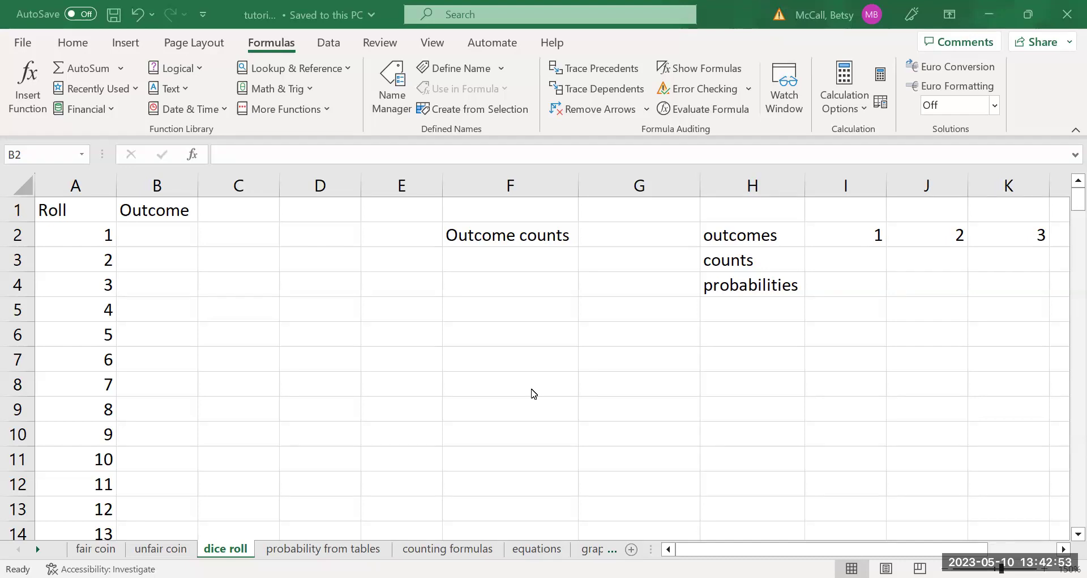
Enter the formula =RANDBETWEEN(1,6) in cell B2 to simulate the outcome of the first die roll
click(182, 233)
text(=)
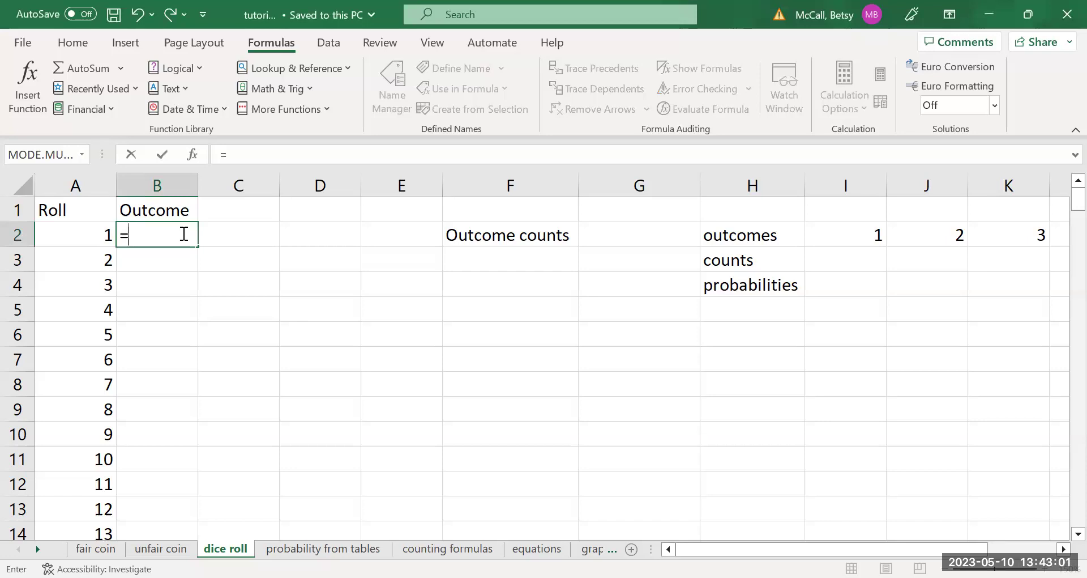
text(RANDBETWW)
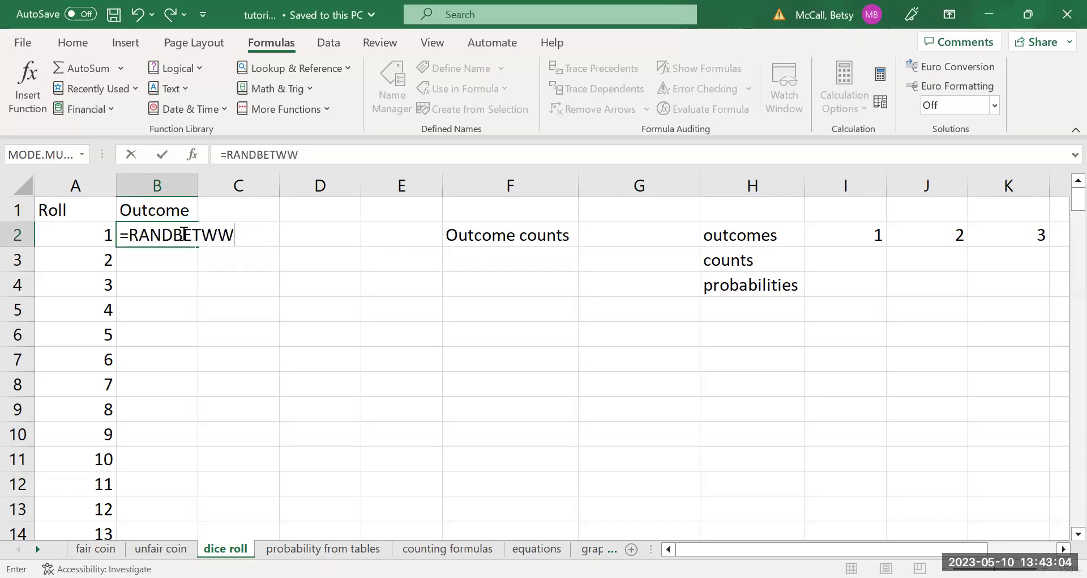
key(BackSpace)
text(EEN)
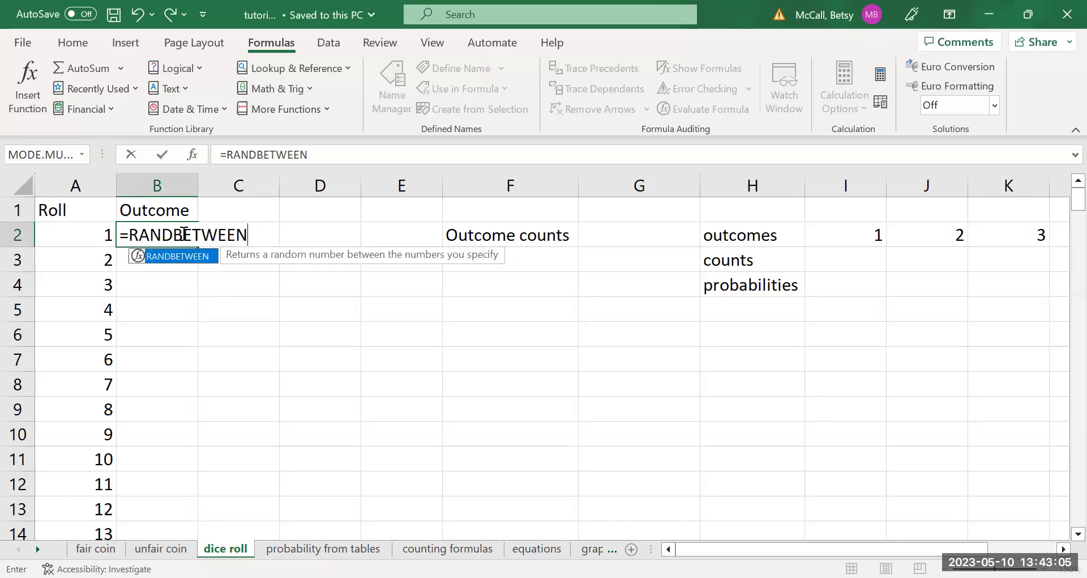
text(()
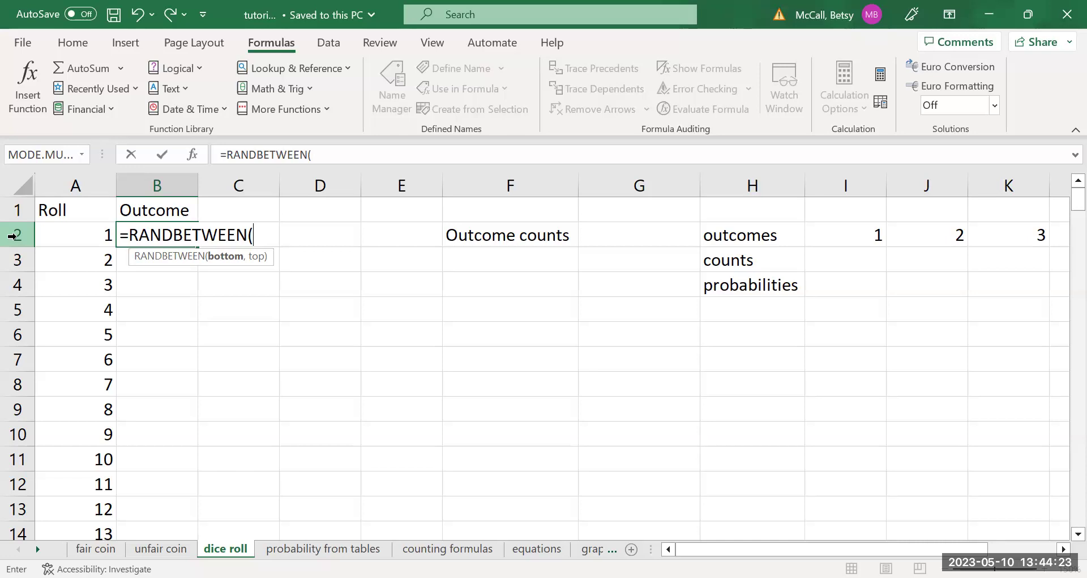
text(1,6))
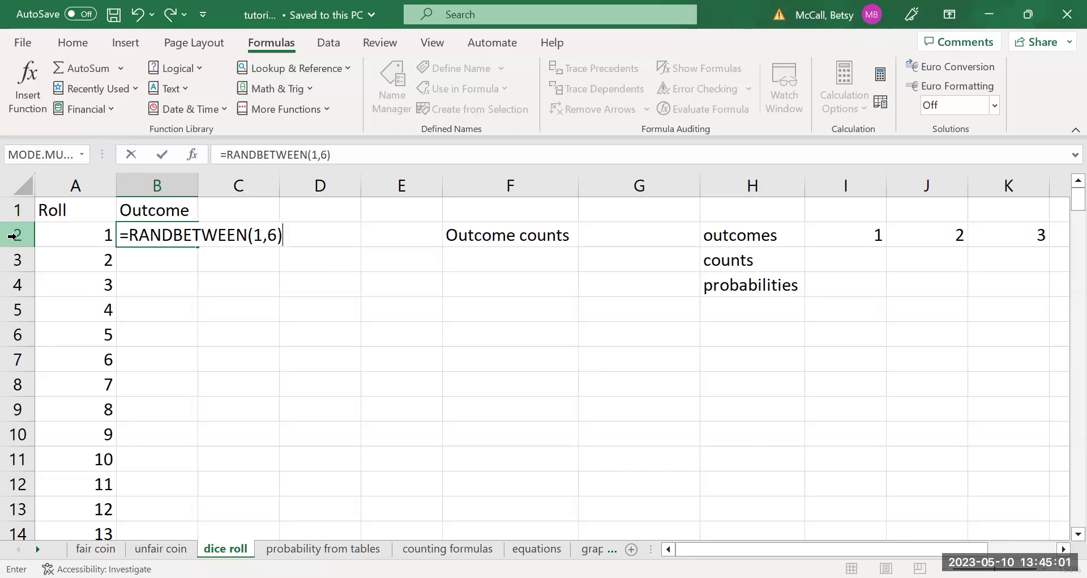
key(Return)
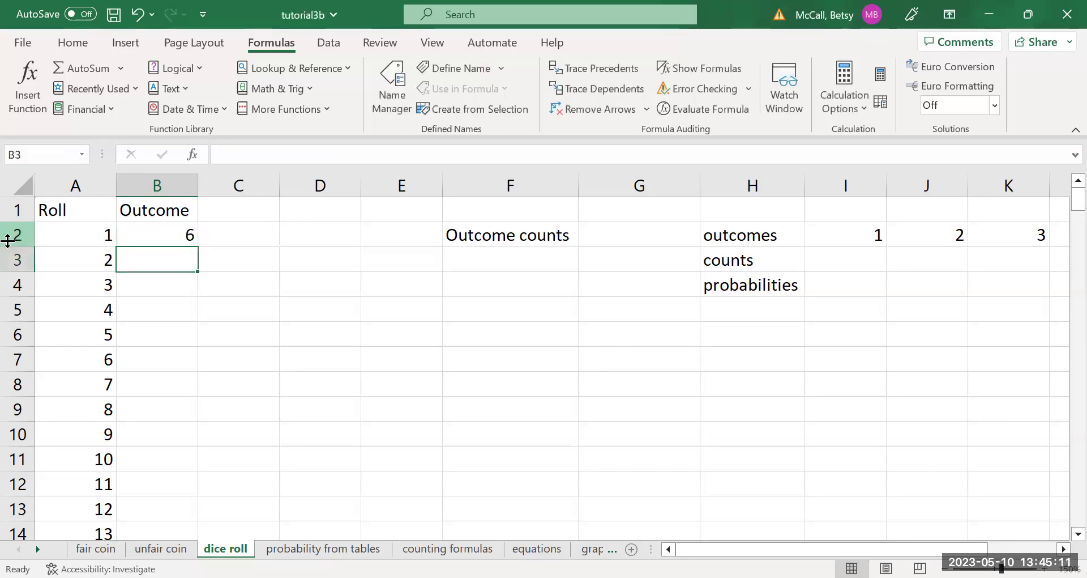
Fill the RANDBETWEEN formula from B2 down through B201 so all 200 rolls have an outcome, and look over the results
click(176, 234)
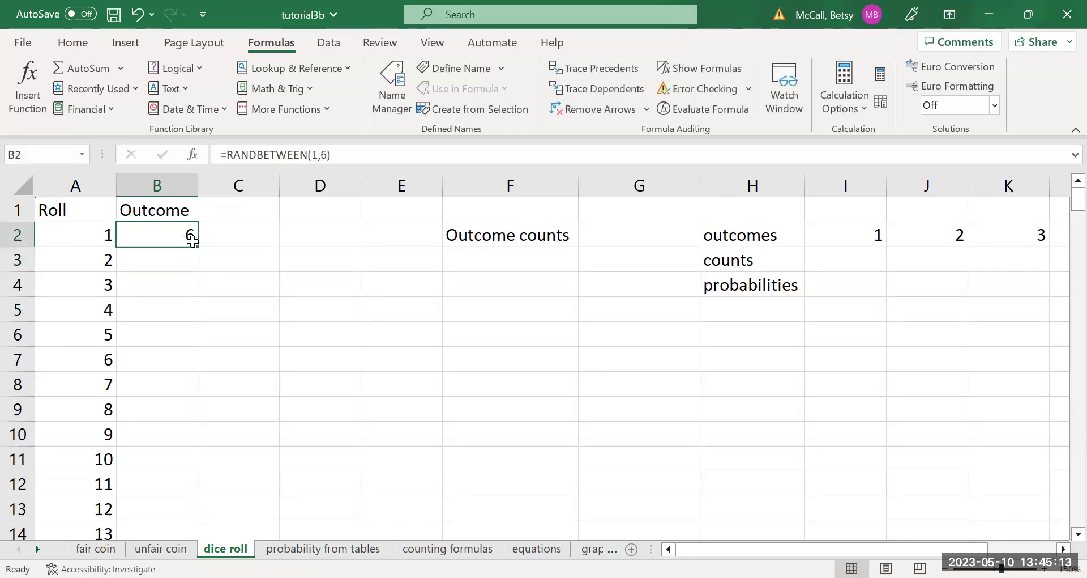
drag(198, 249, 187, 499)
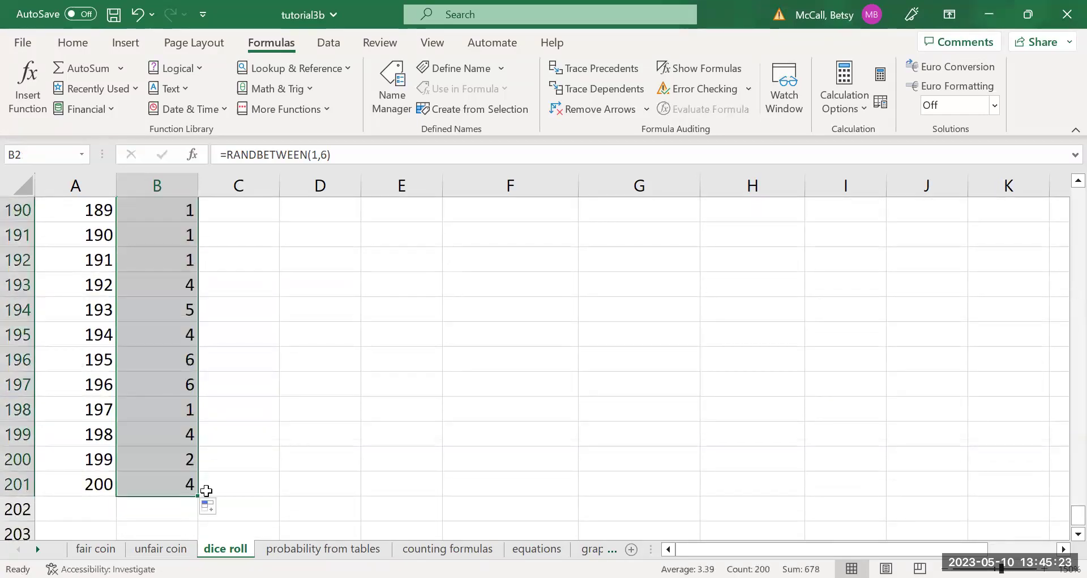
drag(1076, 513, 1065, 194)
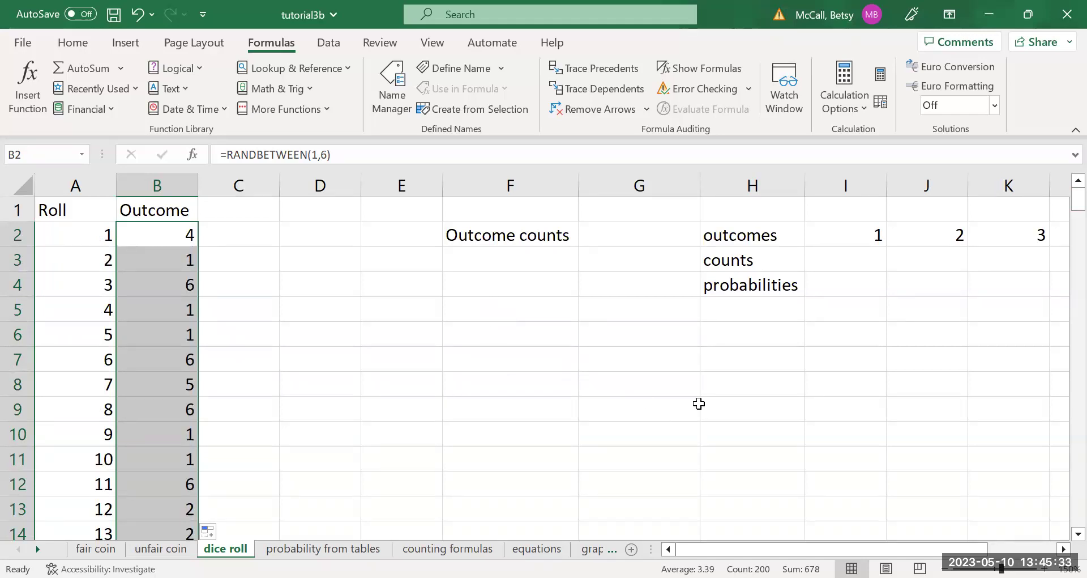
drag(1063, 205, 1061, 249)
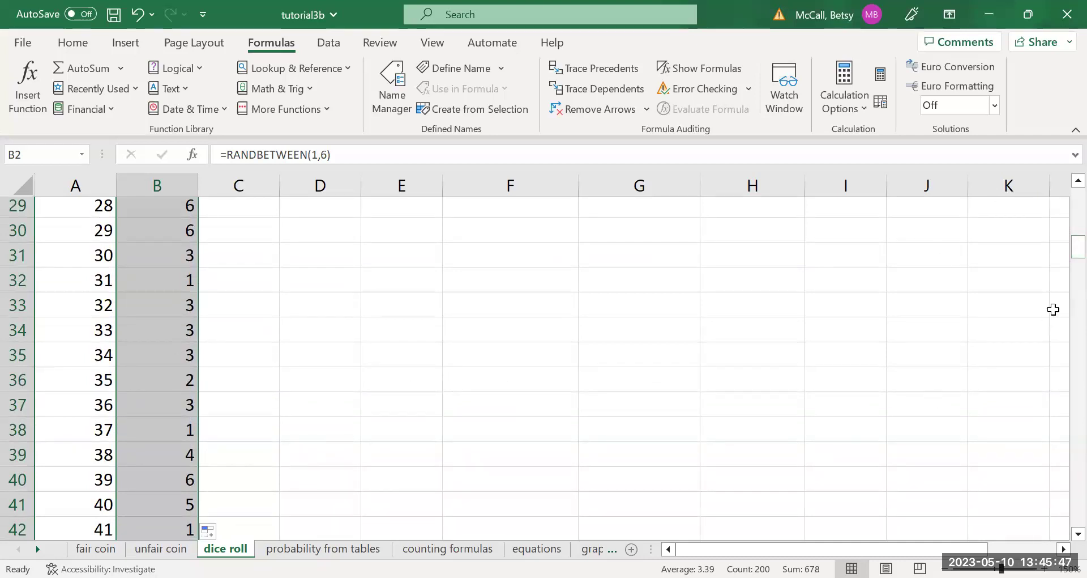
drag(1065, 249, 1064, 262)
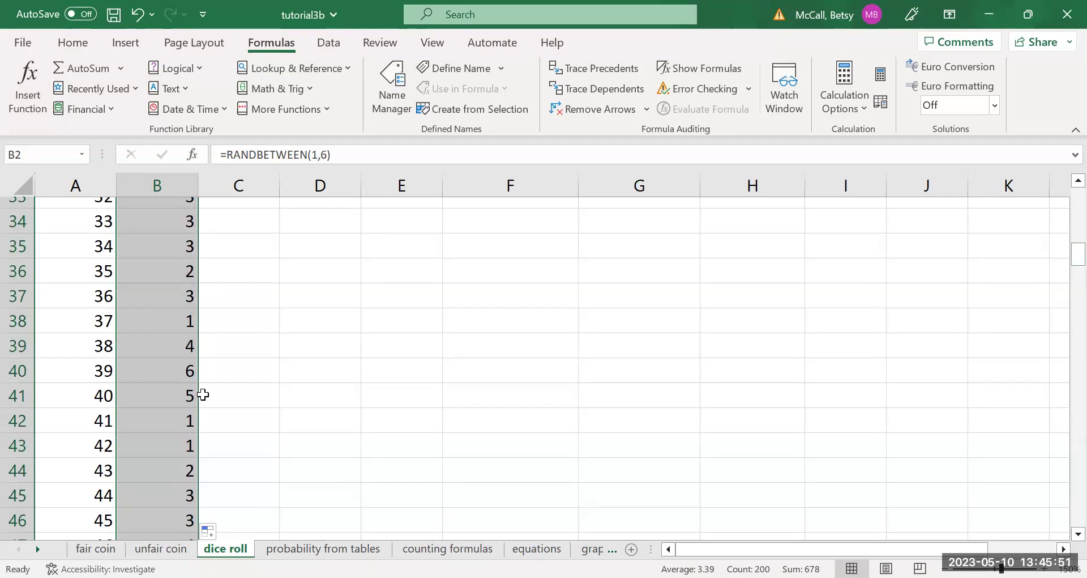
drag(1078, 253, 1078, 195)
Create a PivotTable from the whole of column B, placed on the existing dice roll worksheet at cell E3
click(381, 264)
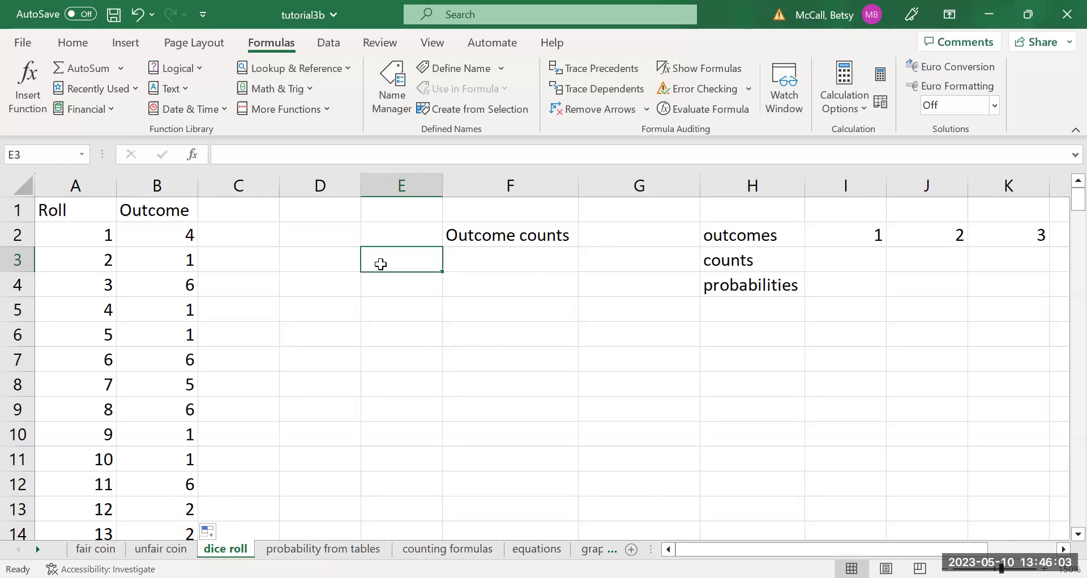
click(120, 46)
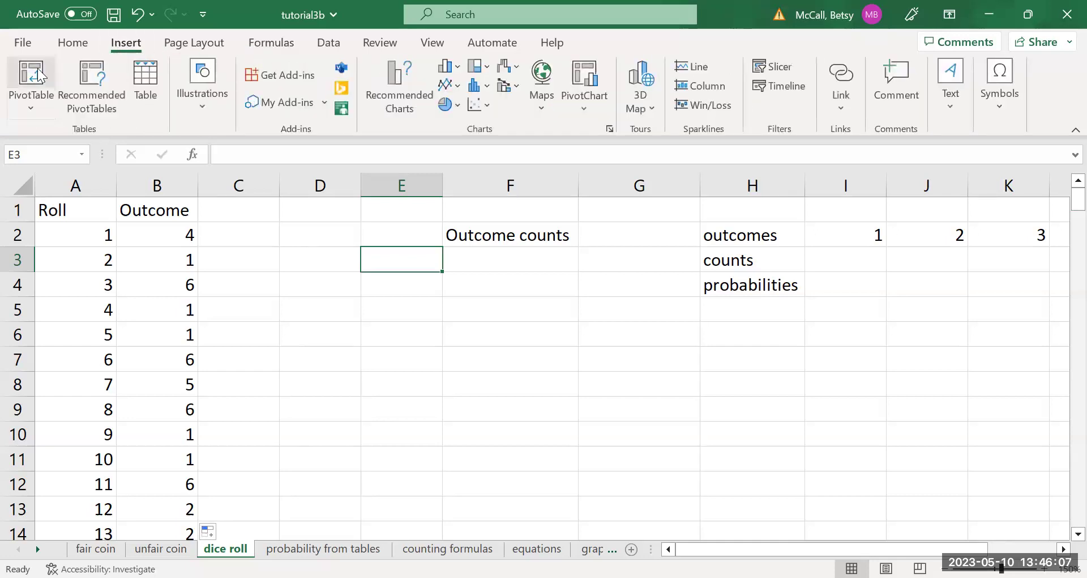
click(153, 184)
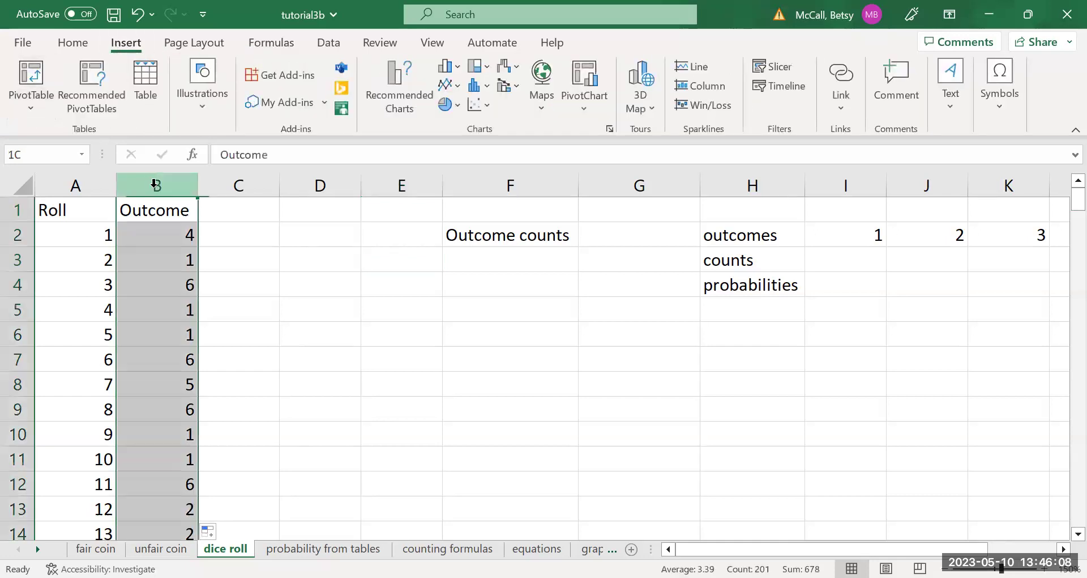
click(31, 85)
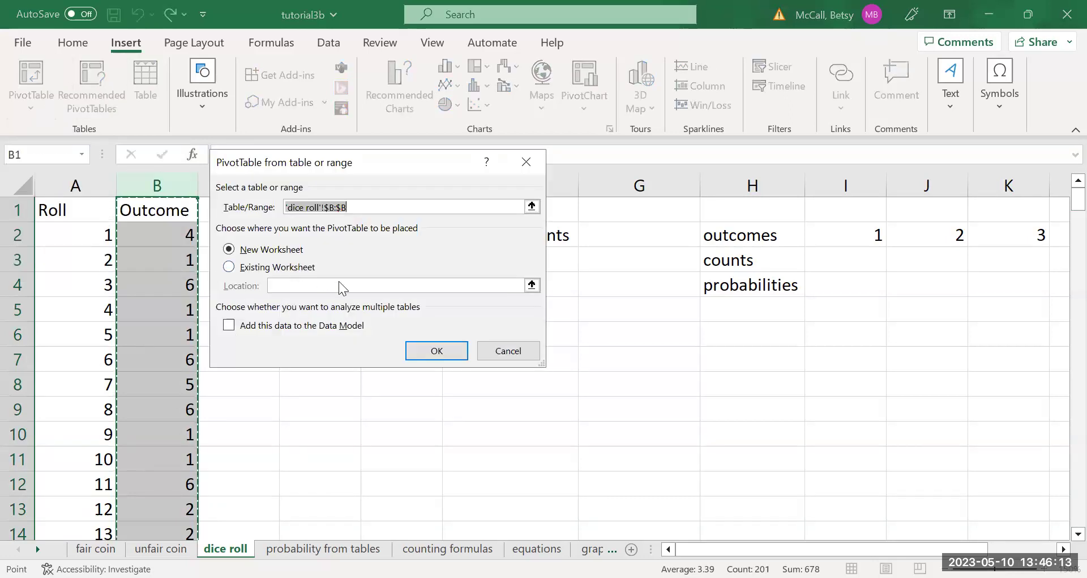
click(229, 267)
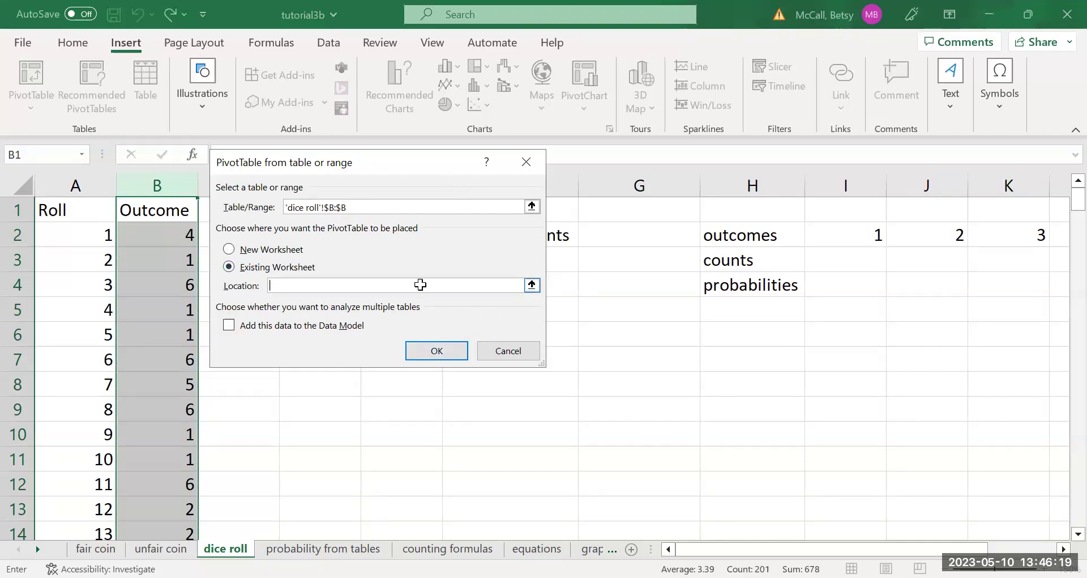
click(368, 262)
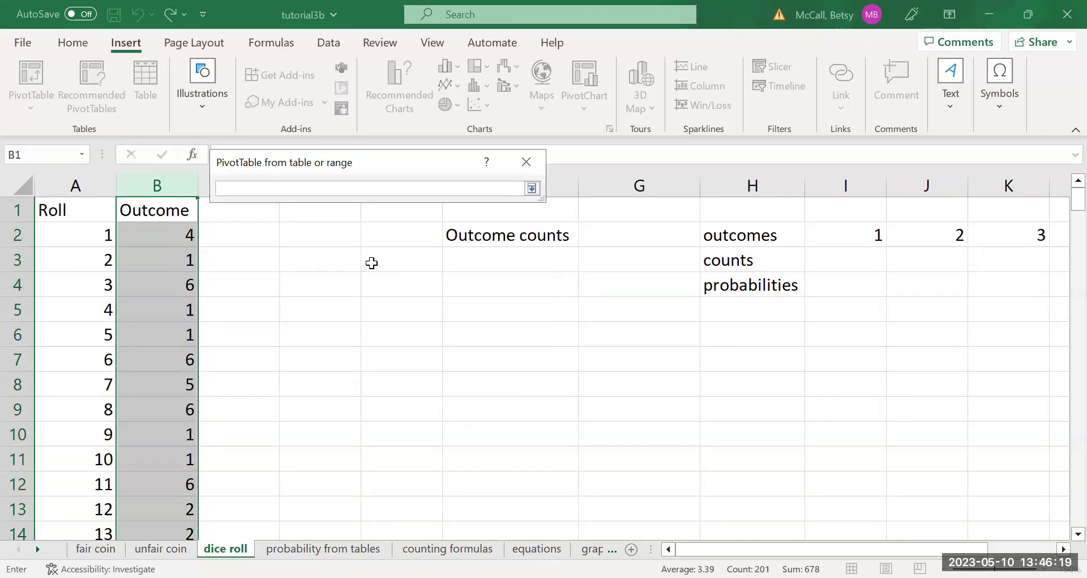
click(533, 190)
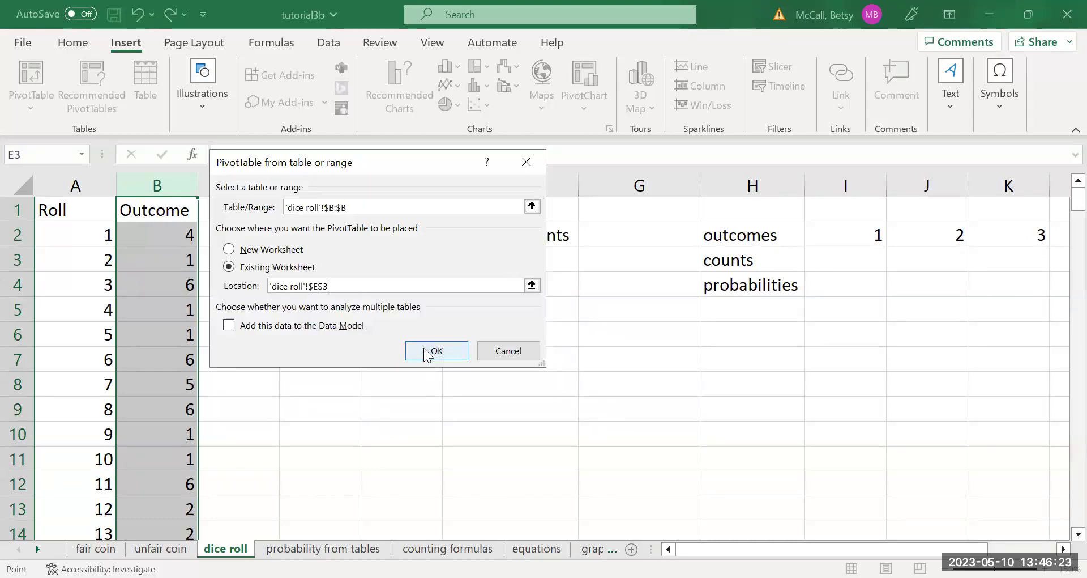
click(426, 354)
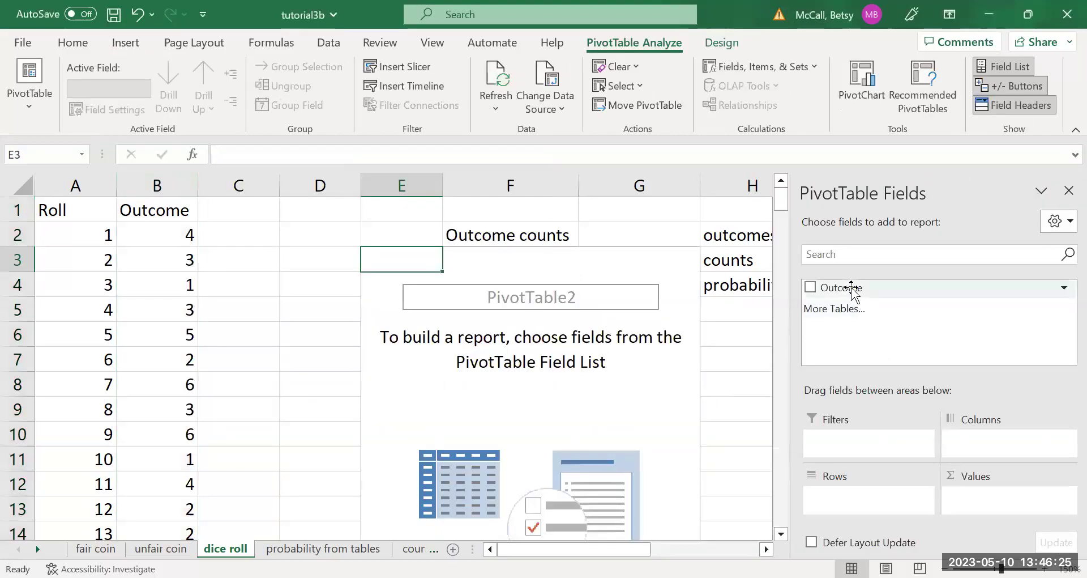
Use the Outcome field as the PivotTable's rows and values, summarize the values by Count, and close the field list
drag(855, 292, 873, 502)
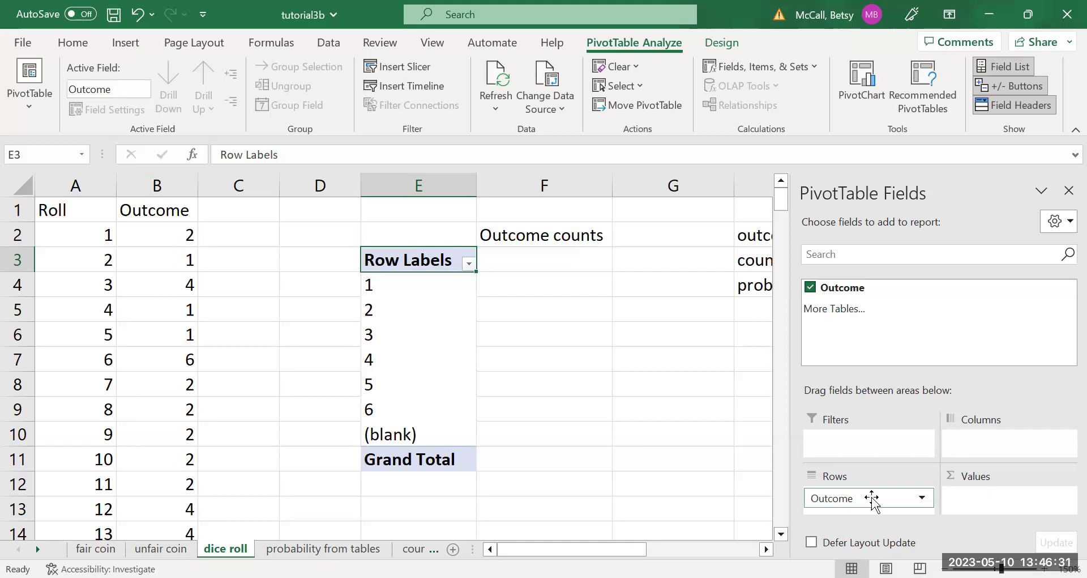
drag(855, 291, 998, 499)
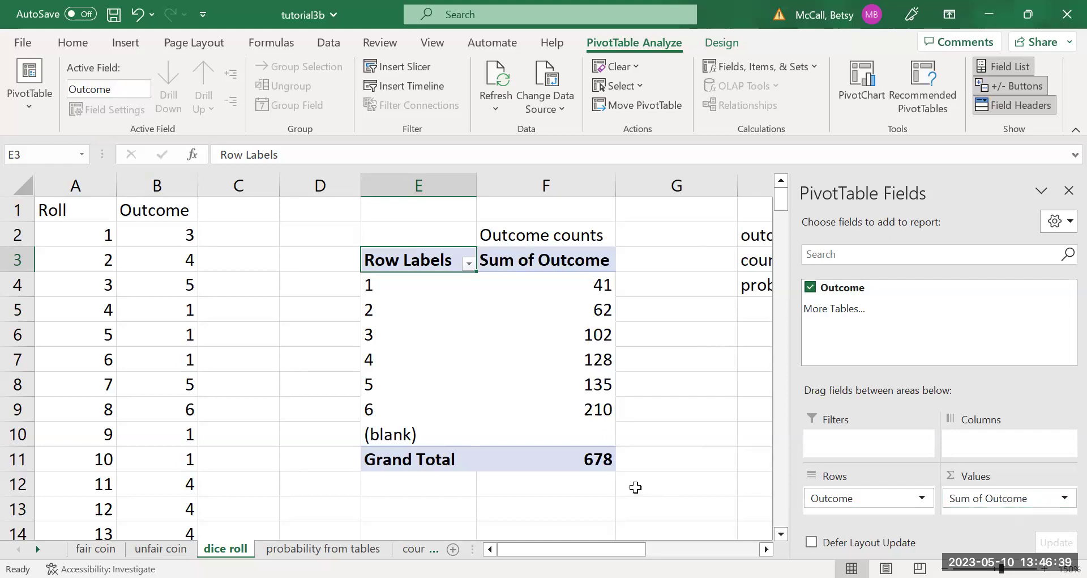
mouse_move(602, 460)
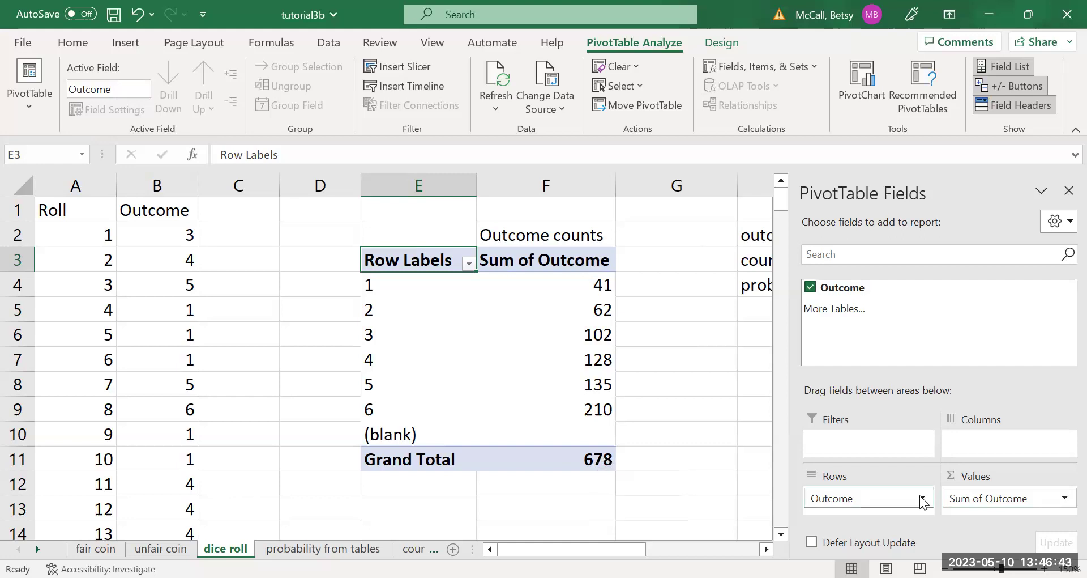
click(995, 500)
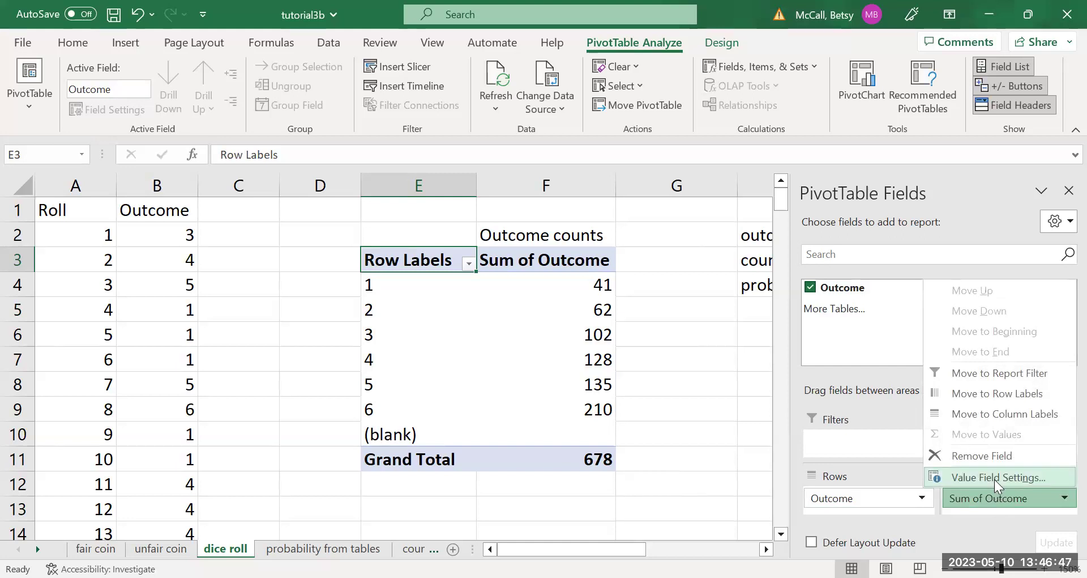
click(995, 479)
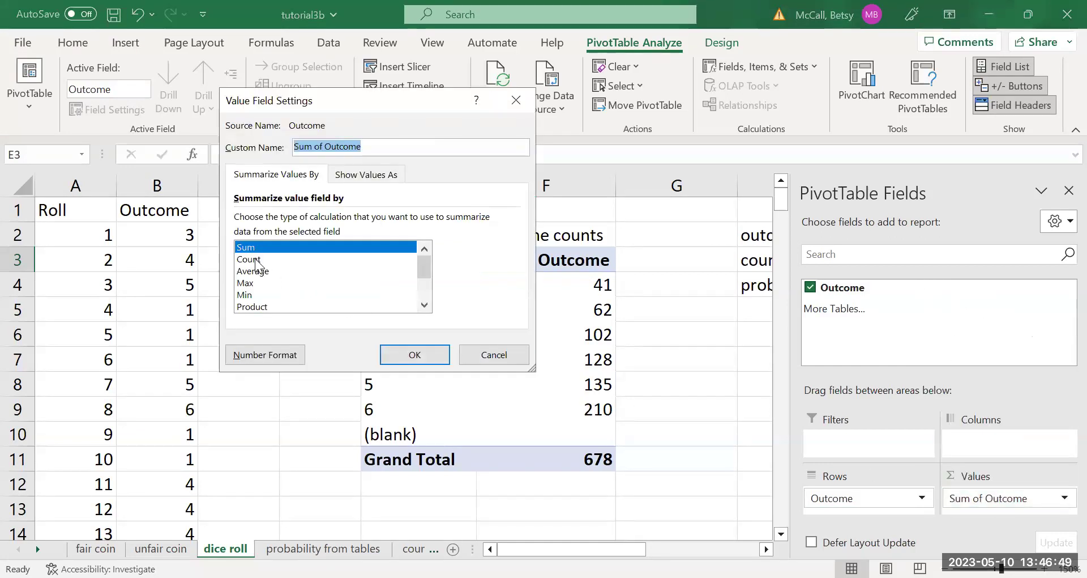
click(254, 258)
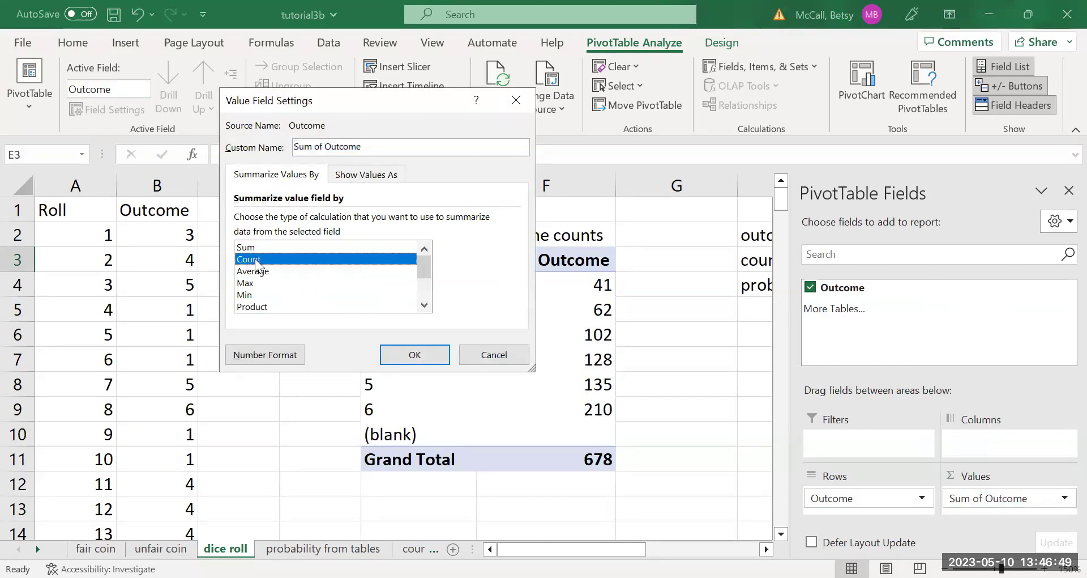
click(401, 354)
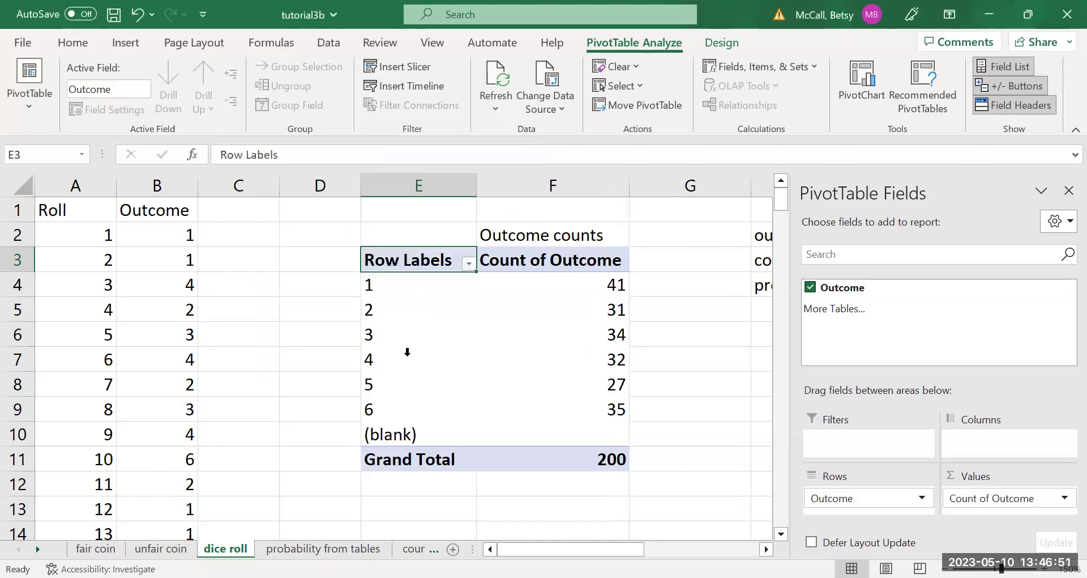
click(1068, 190)
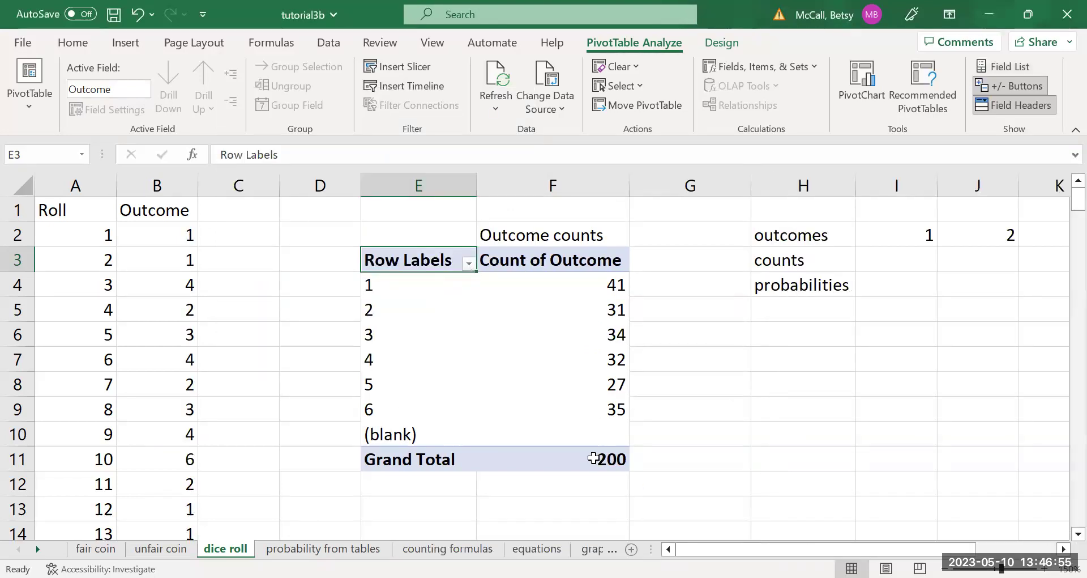
Filter the PivotTable's row labels to exclude the (blank) item
click(469, 263)
click(278, 504)
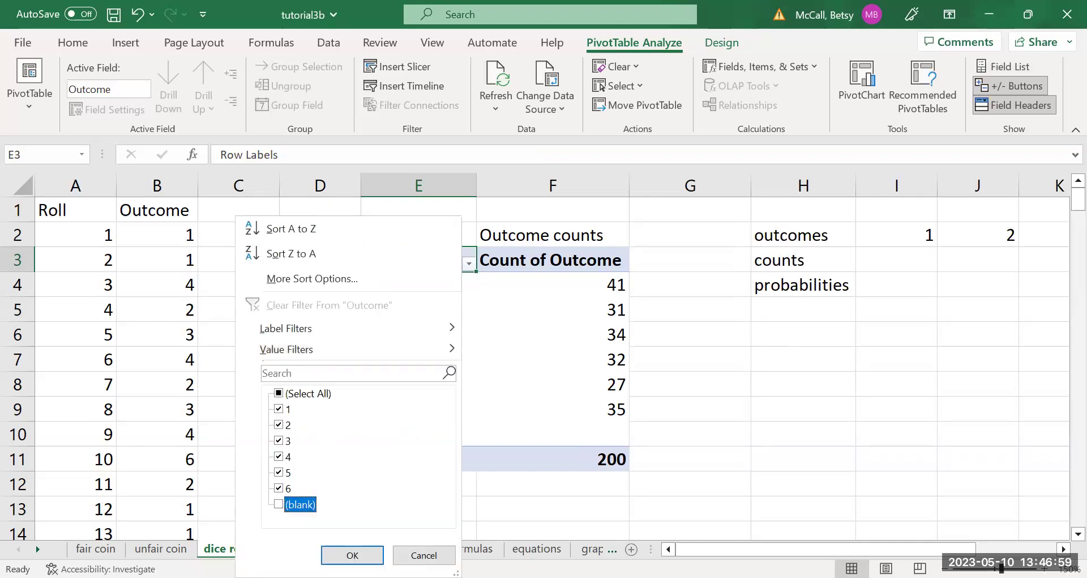
click(350, 554)
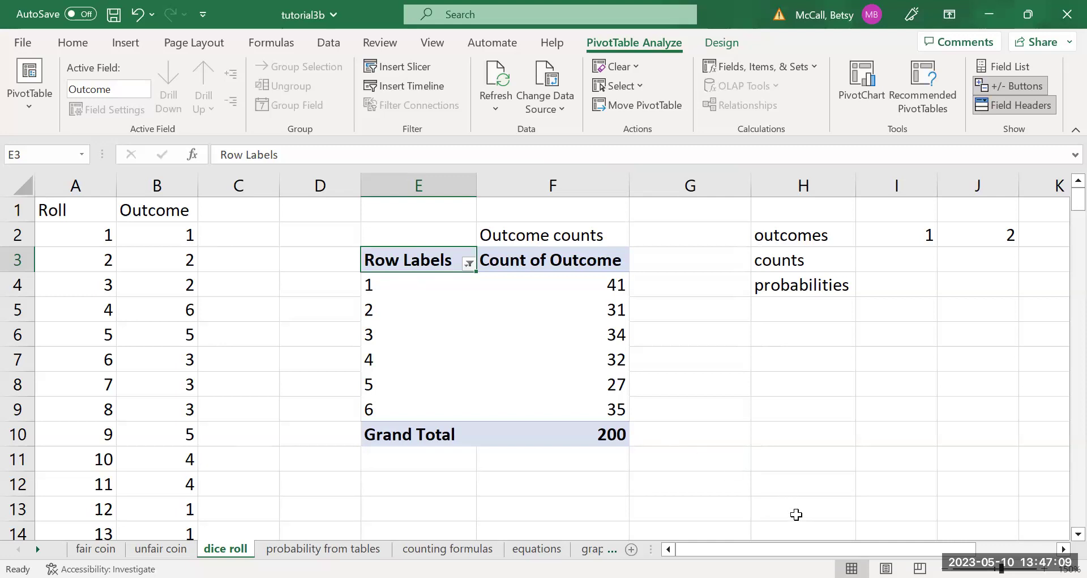
Enter =COUNTIF(B:B,I2) in I3 to count how often outcome 1 occurs in column B
drag(800, 544, 909, 538)
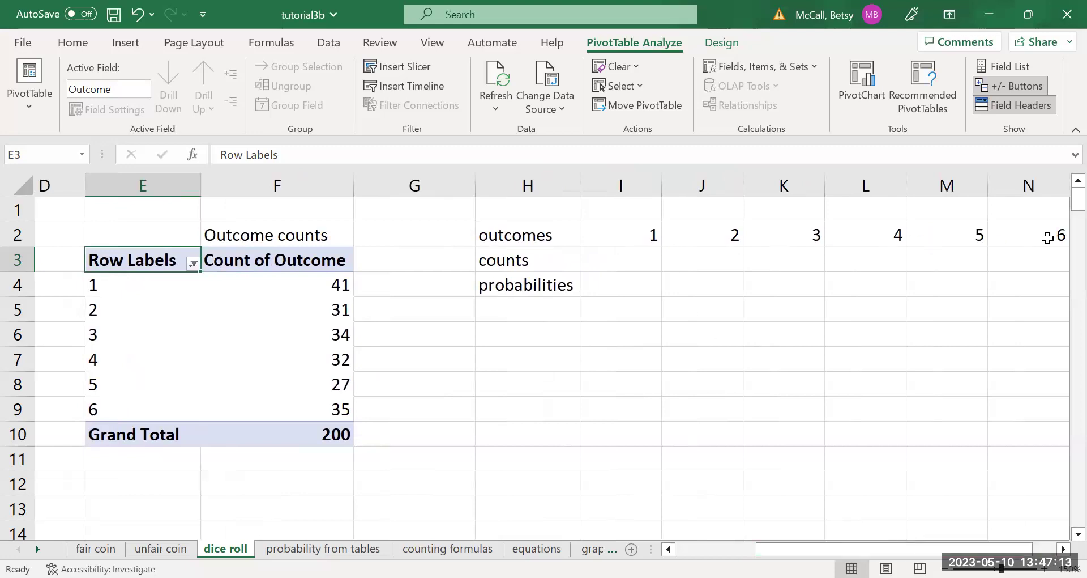
click(623, 258)
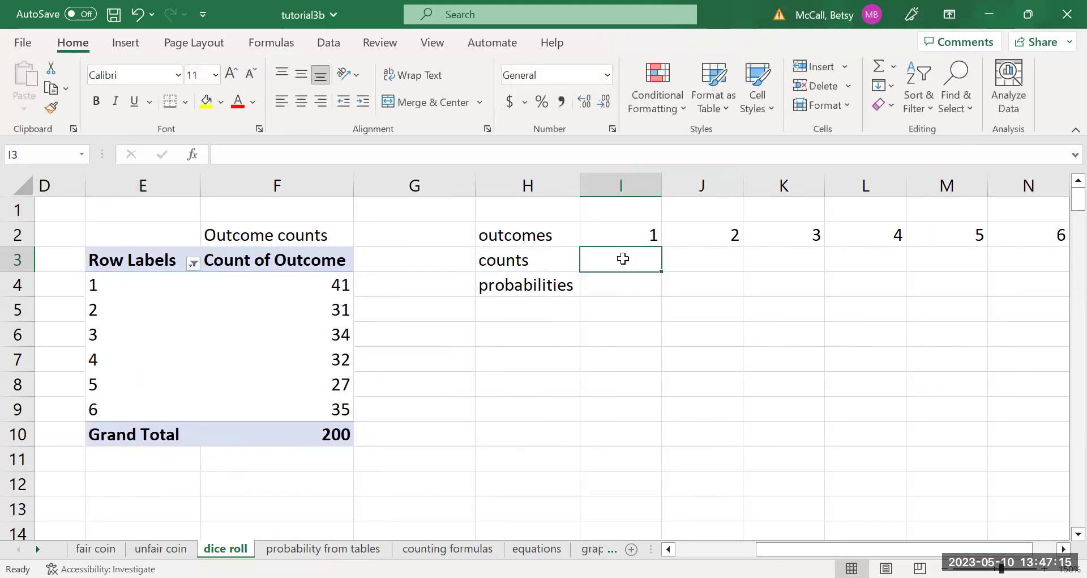
text(=)
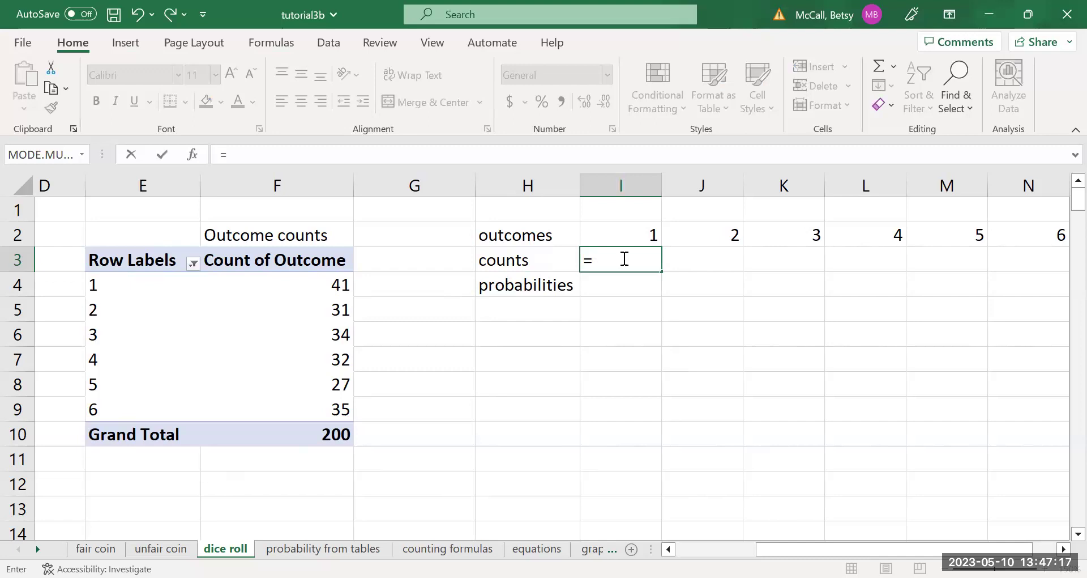
text(COUNT)
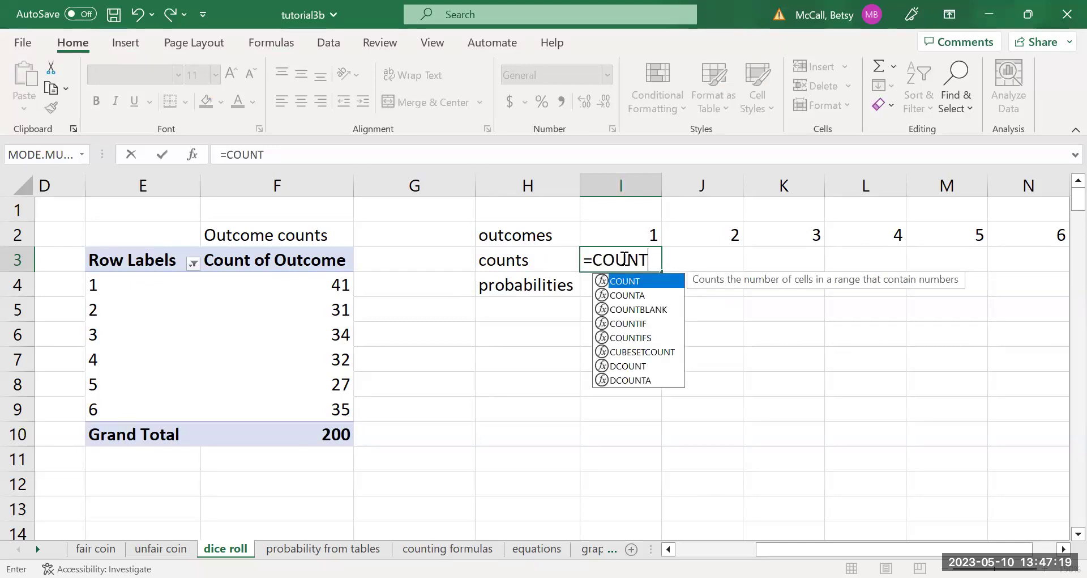
text(IF()
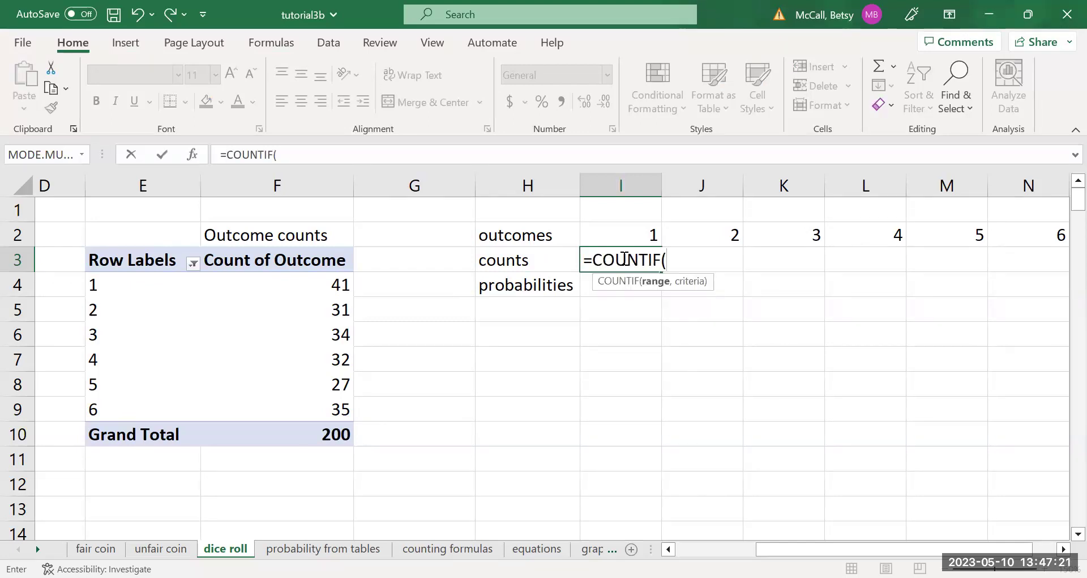
drag(773, 549, 693, 549)
click(151, 180)
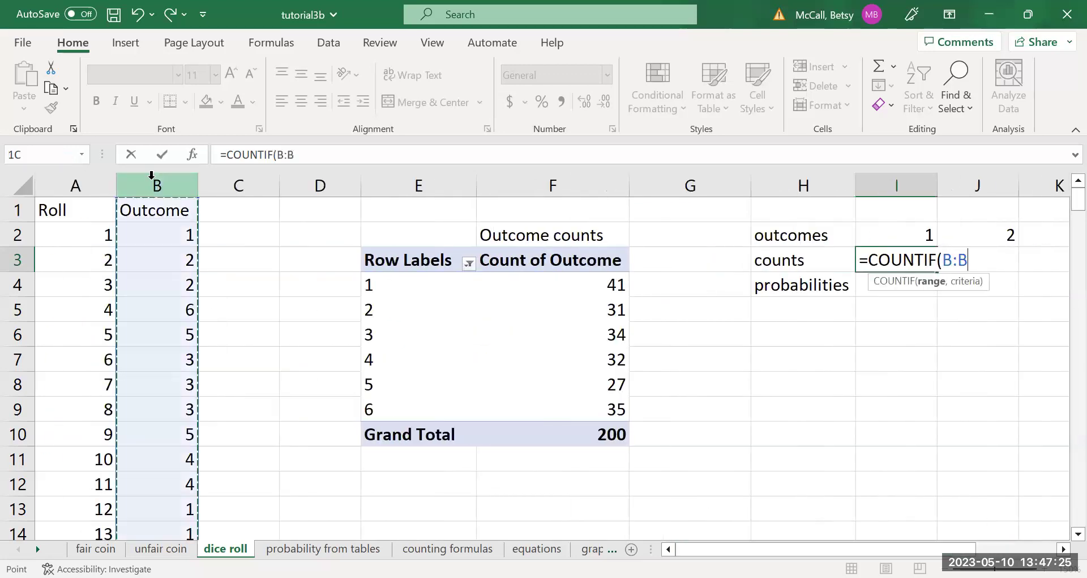
drag(696, 548, 763, 548)
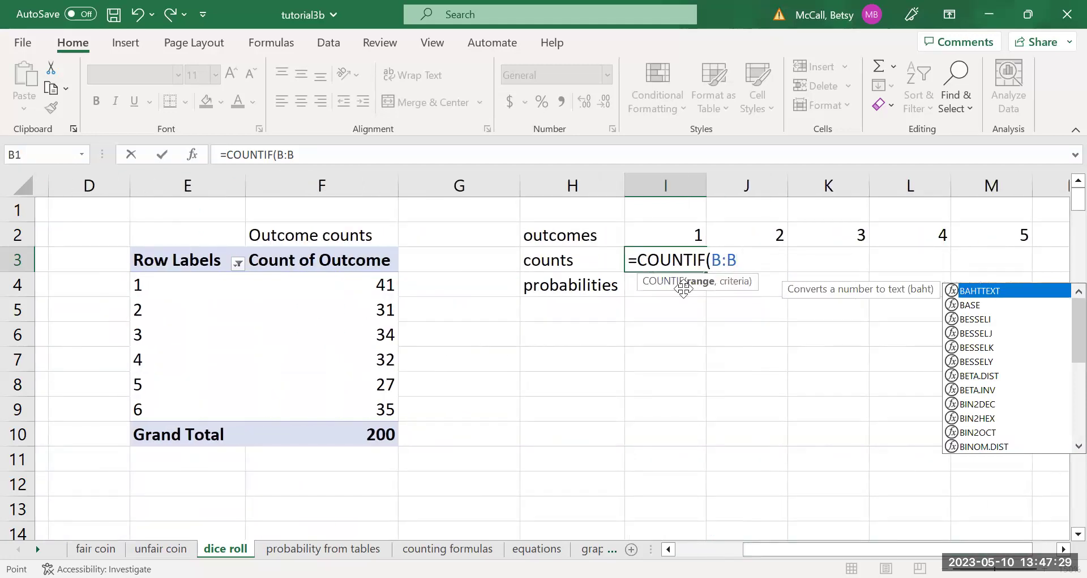
text(,)
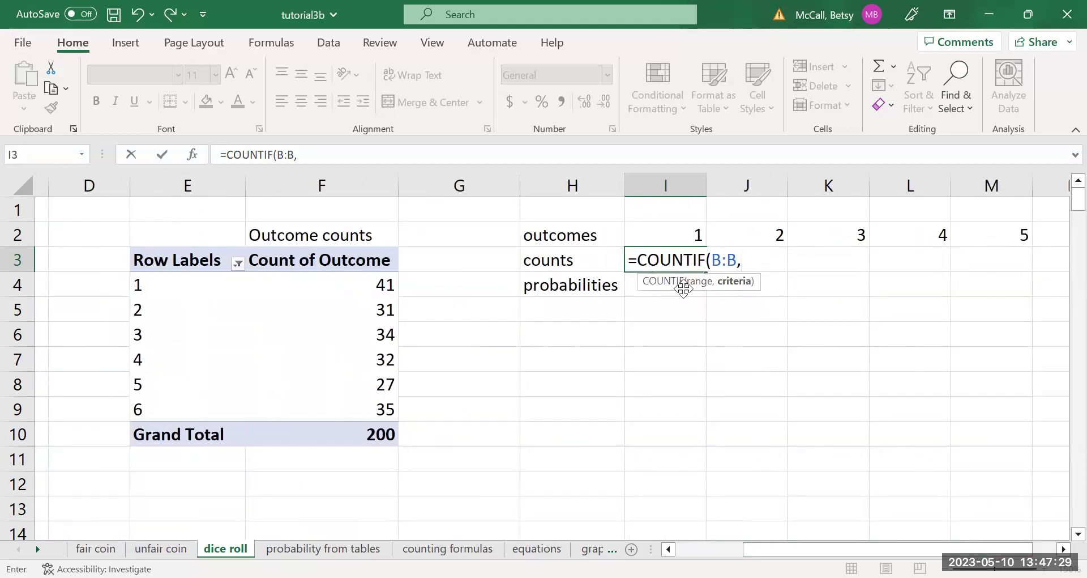
click(693, 235)
text())
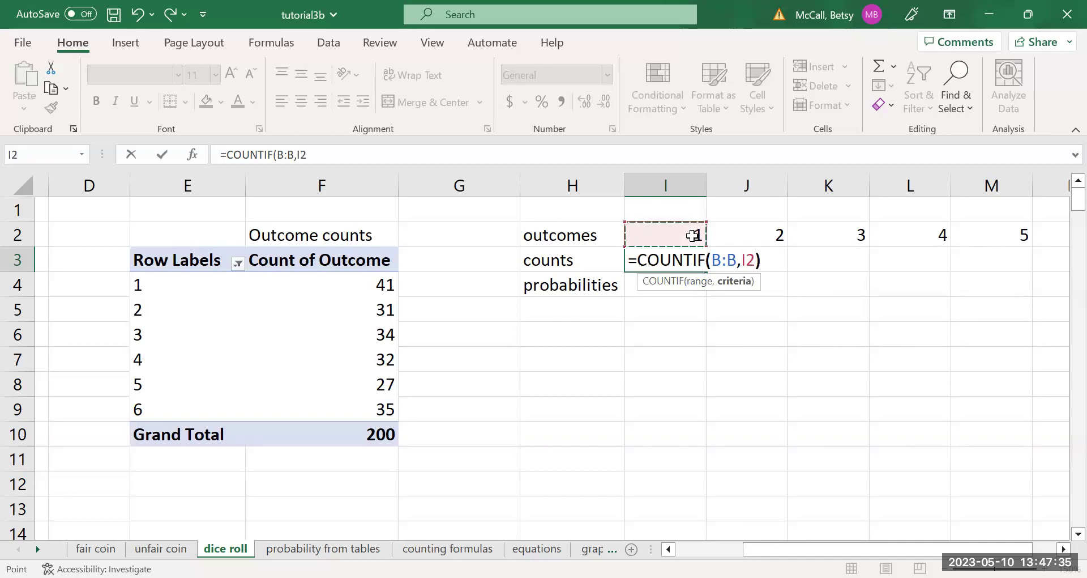
key(Return)
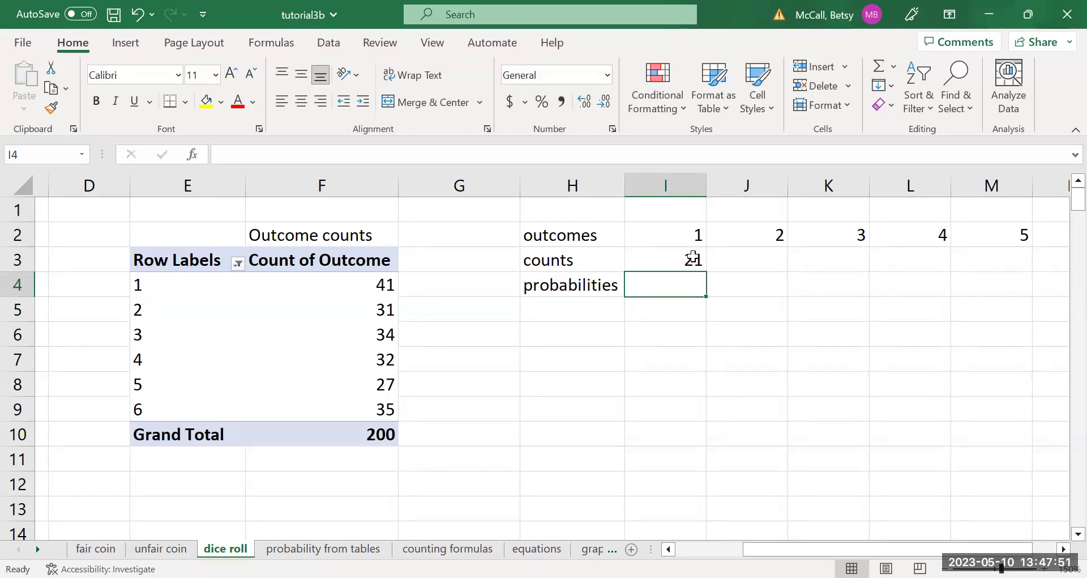
Try to fill the I3 count formula across to N3, and clear I3 for a fresh formula
click(696, 260)
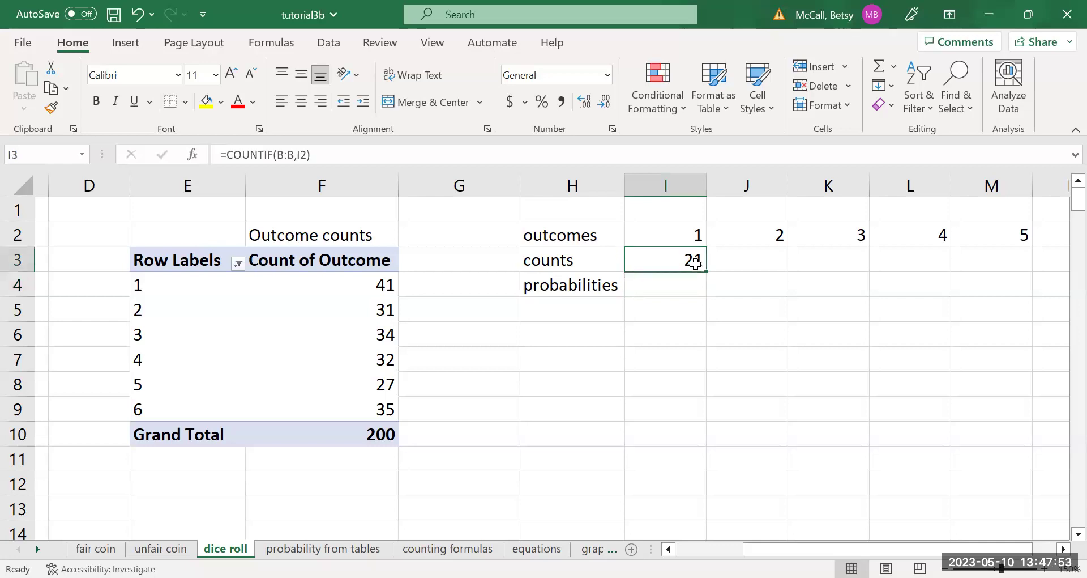
drag(705, 272, 894, 267)
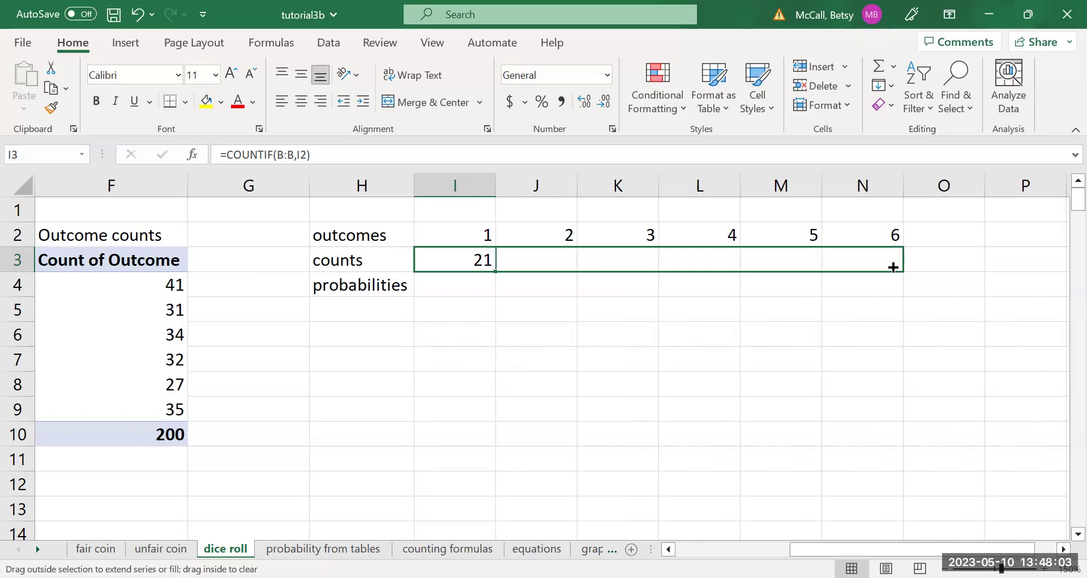
drag(894, 268, 463, 254)
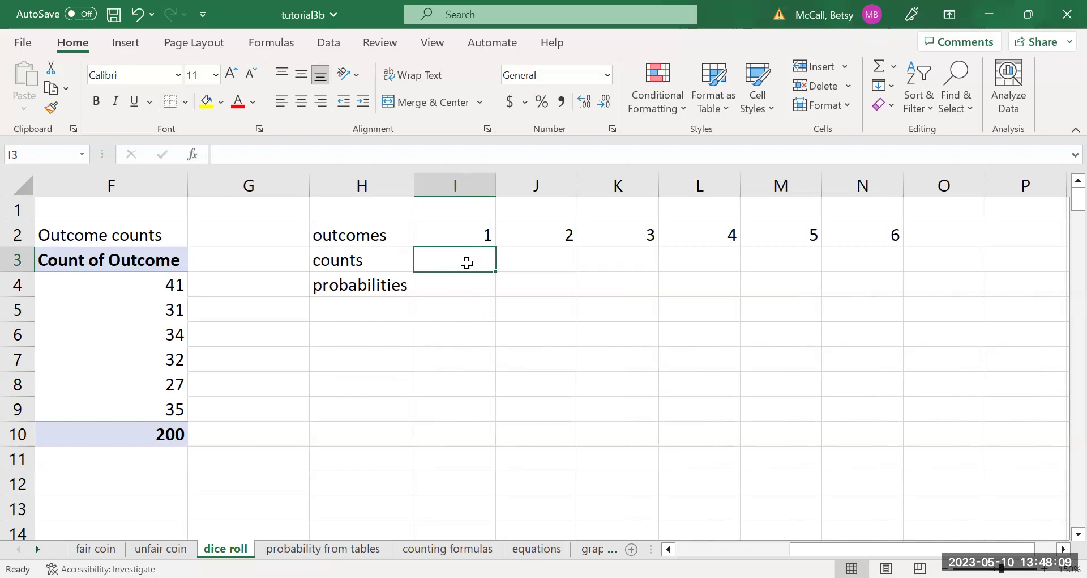
Enter =COUNTIF($B:$B,I2) in I3 so the count range stays locked to column B
text(=)
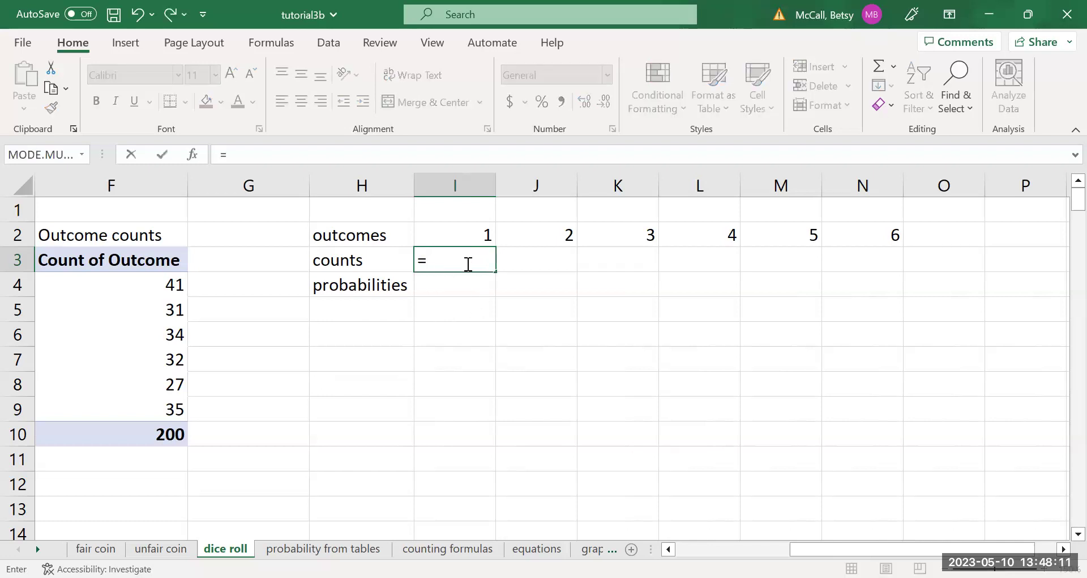
text(COUNT()
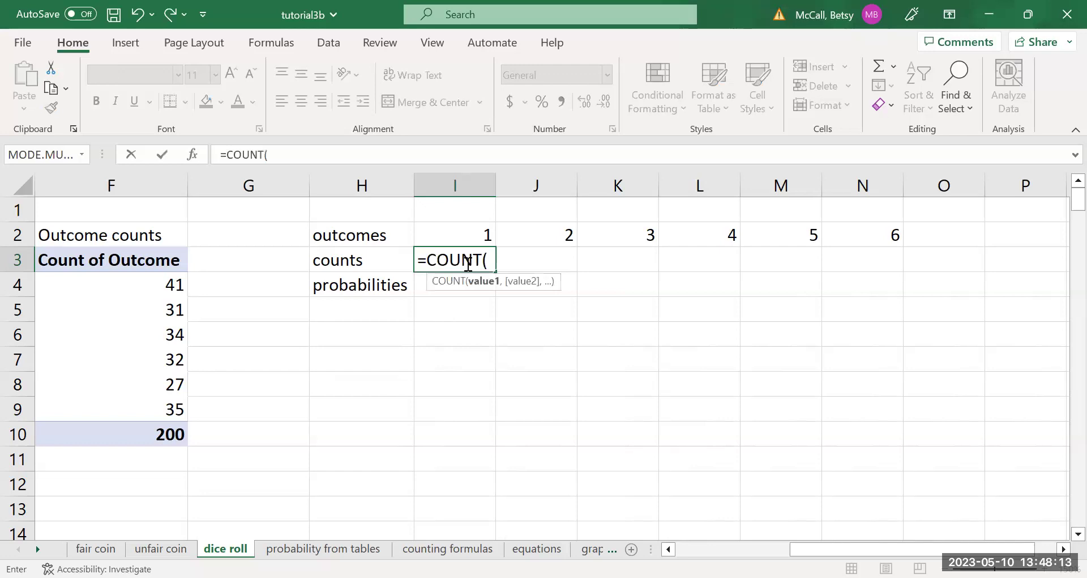
key(BackSpace)
text(IF()
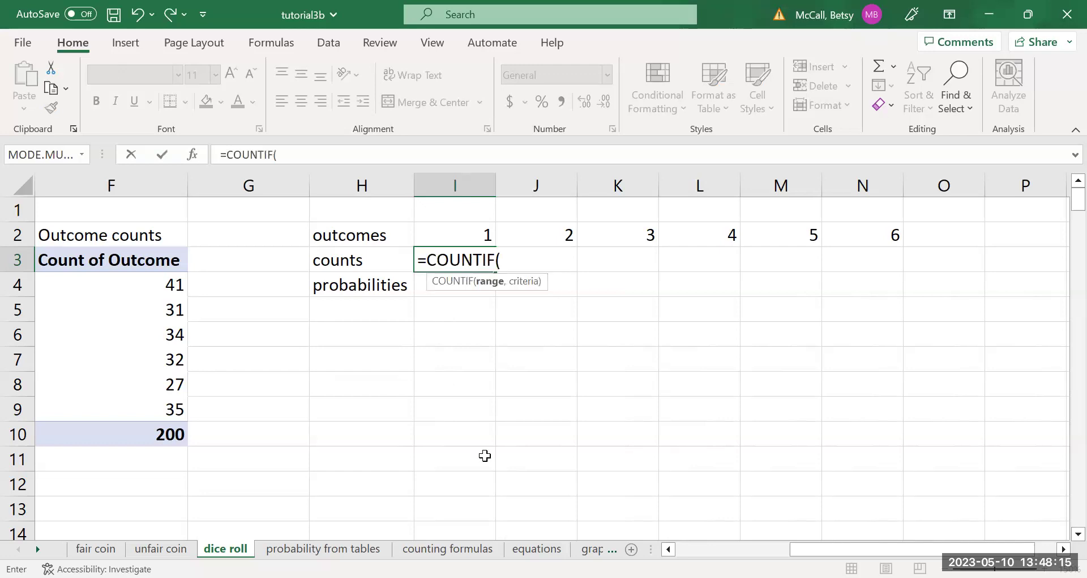
scroll(544, 363, left, 5)
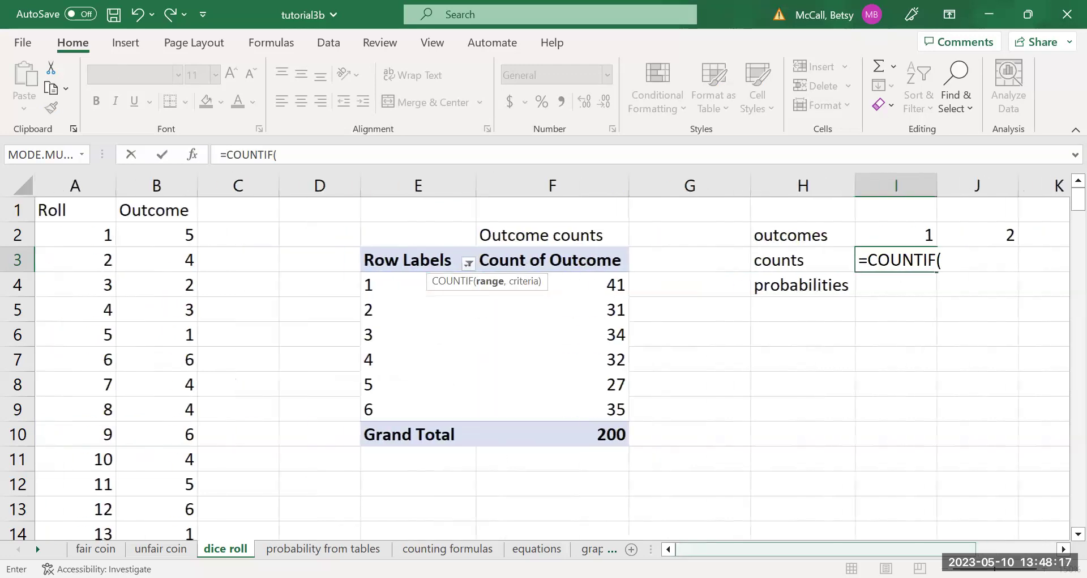
click(160, 176)
click(276, 155)
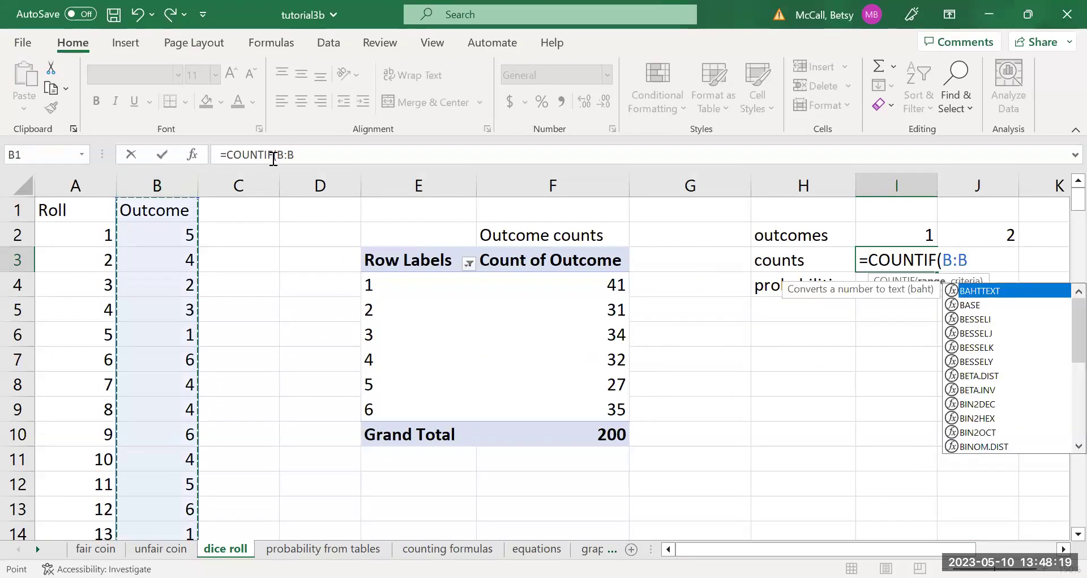
text($)
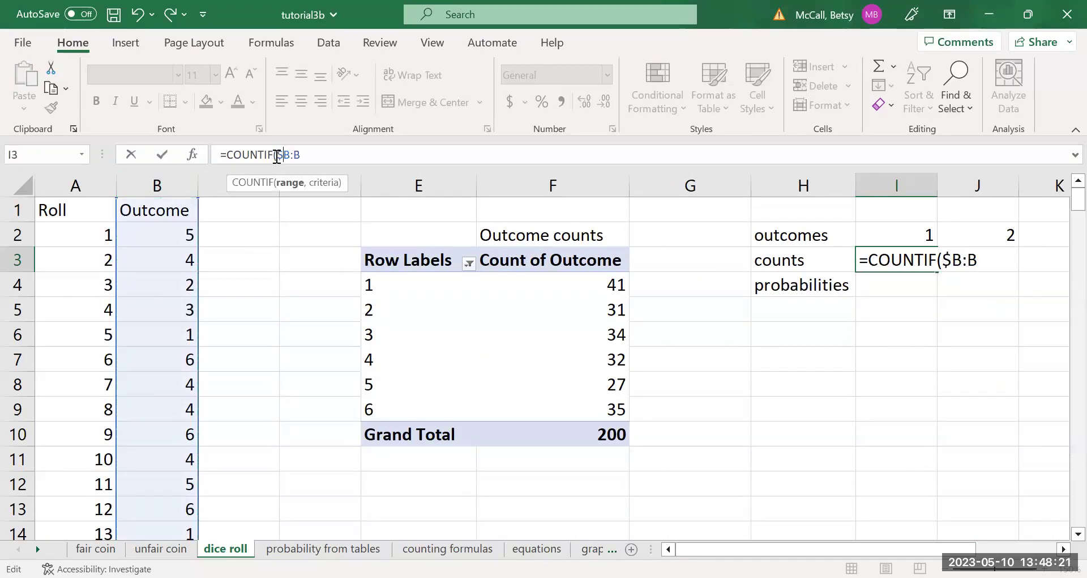
click(294, 155)
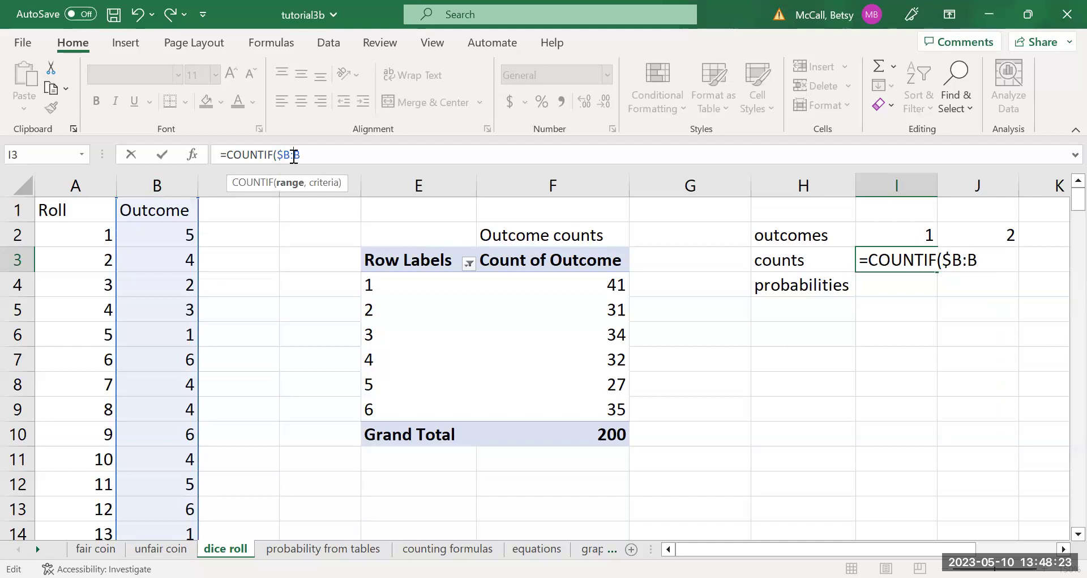
text($B)
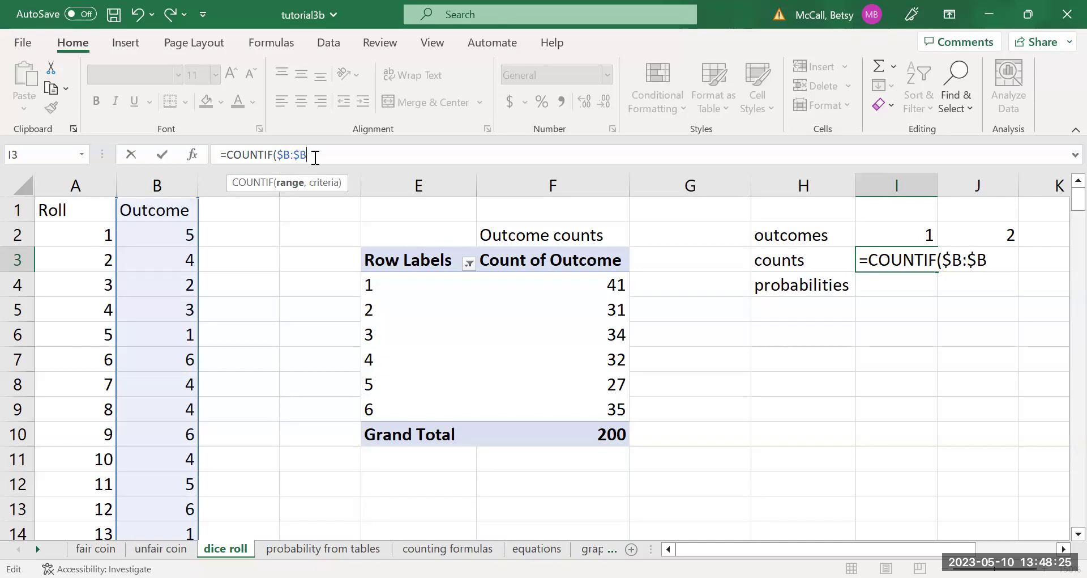
text(,)
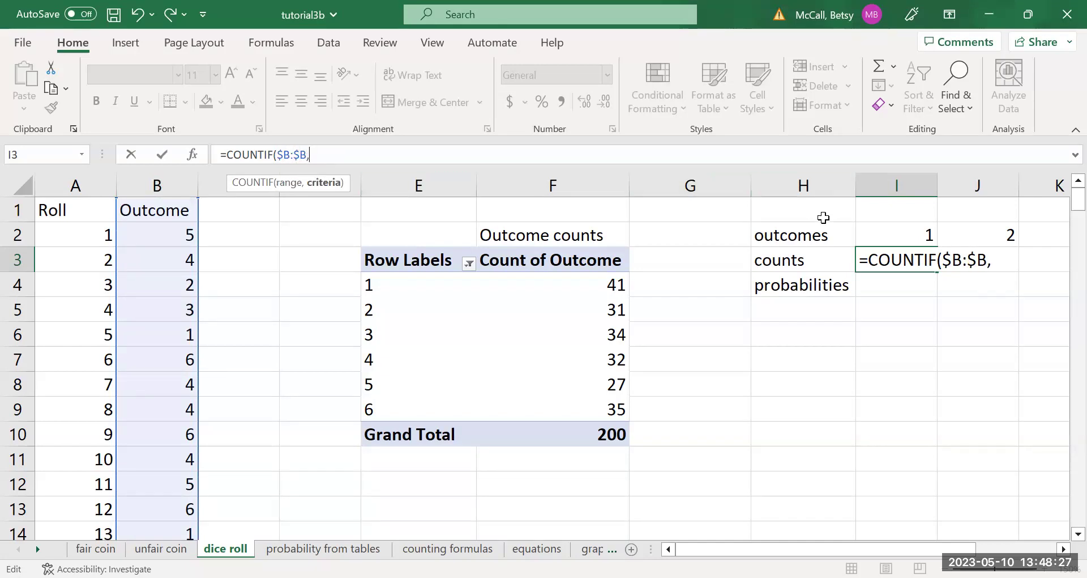
click(886, 238)
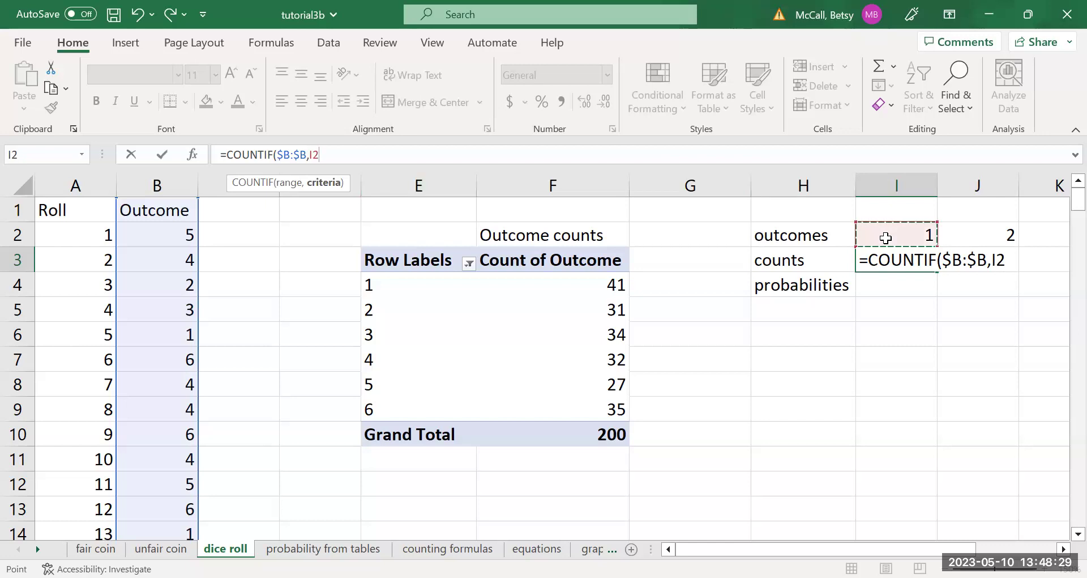
key(Return)
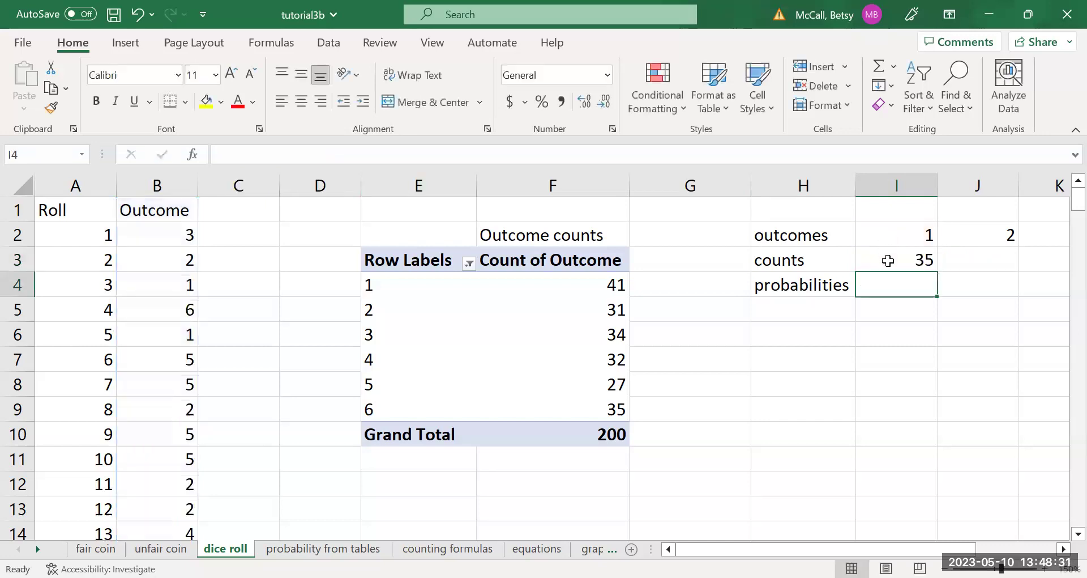
Fill the I3 count formula across through N3 for outcomes 1 to 6, and check the copied formula in J3
drag(826, 548, 903, 549)
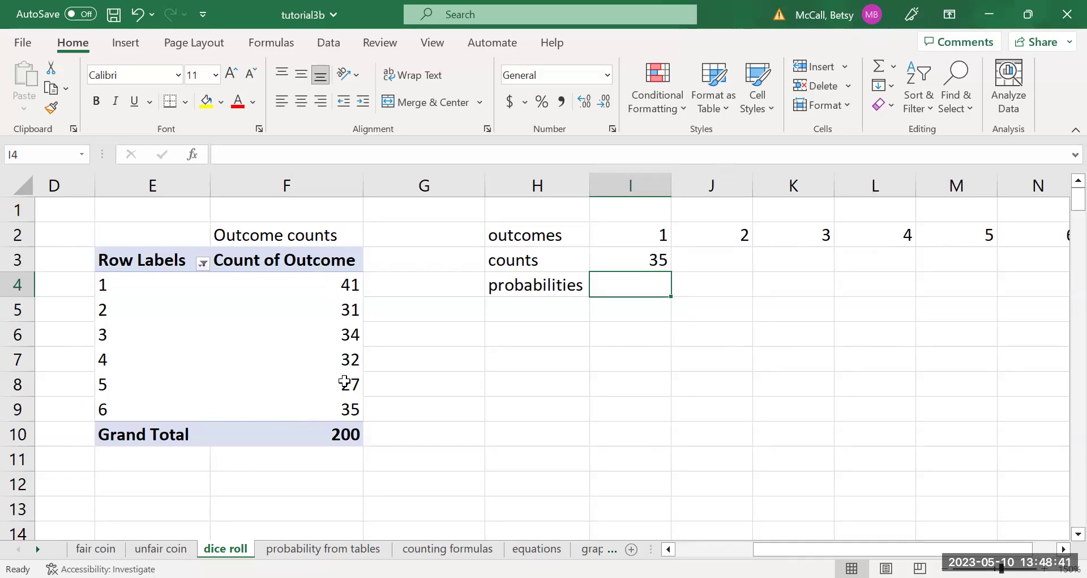
mouse_move(345, 381)
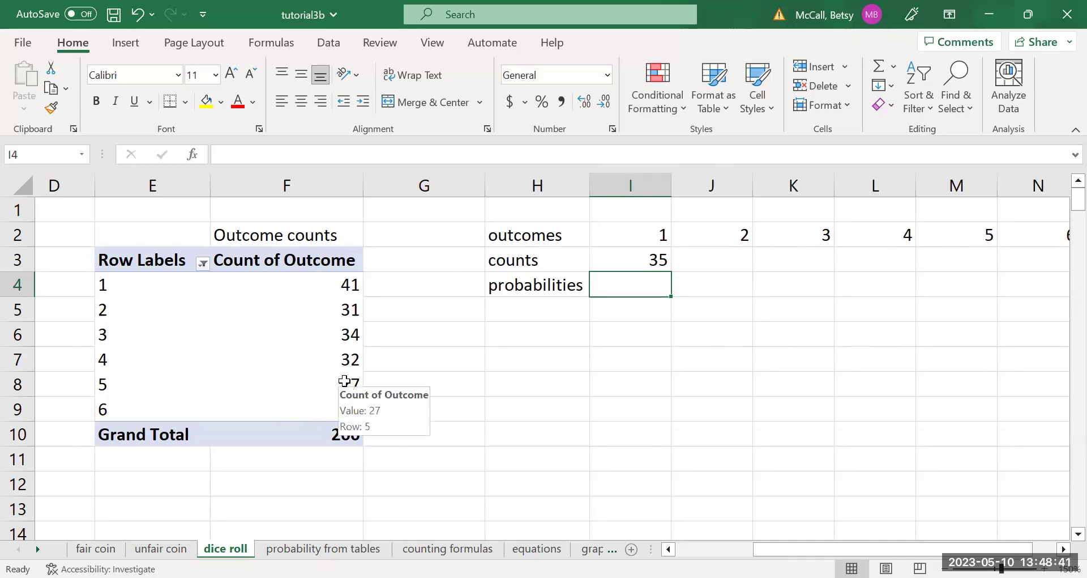
click(655, 255)
drag(672, 271, 1042, 269)
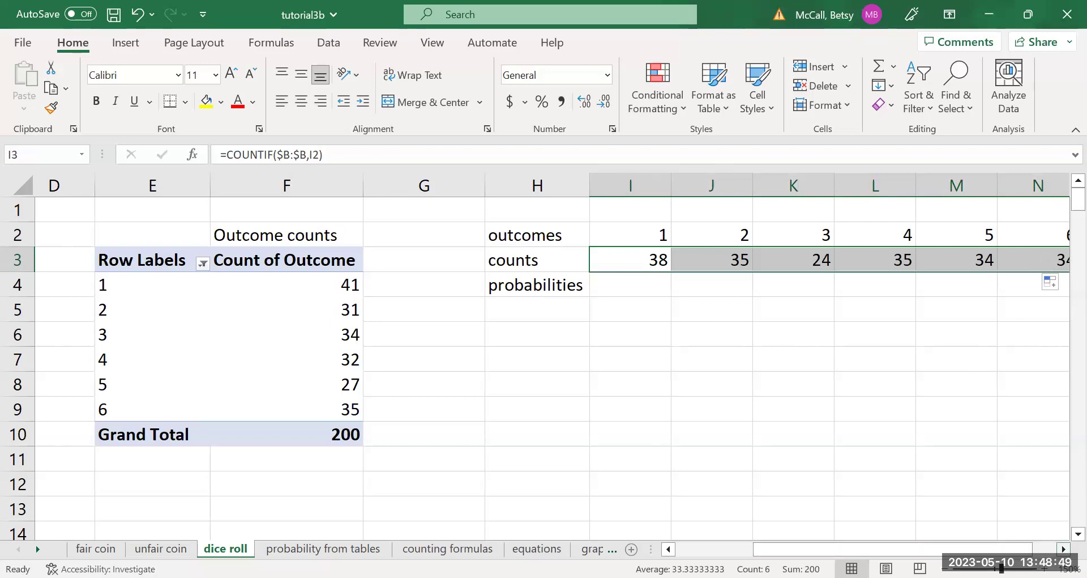
scroll(552, 340, right, 2)
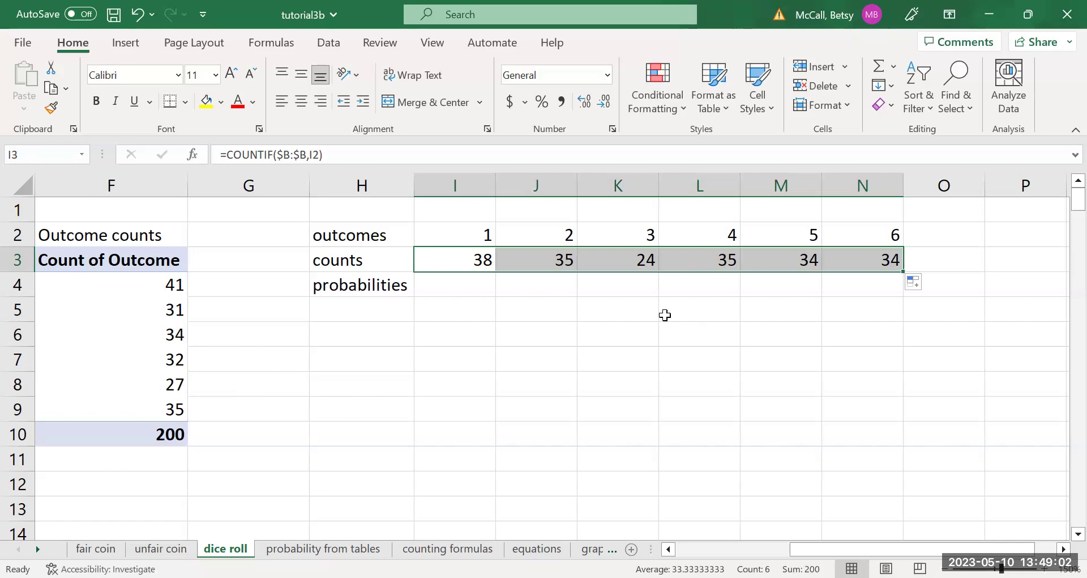
click(544, 260)
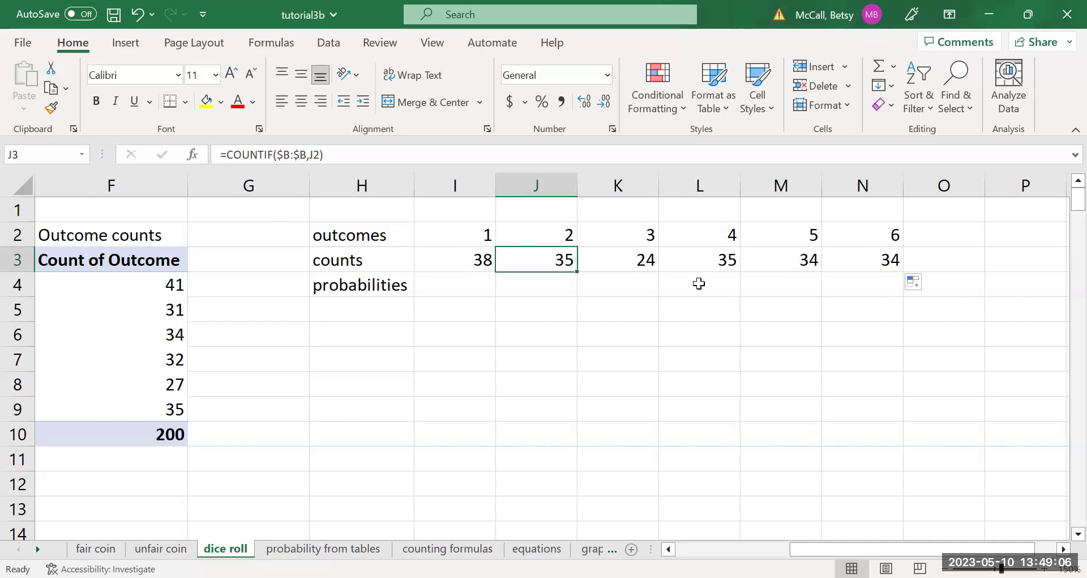
Calculate the first outcome's probability with =I3/200 in I4 and fill the formula across through N4
click(476, 289)
text(=)
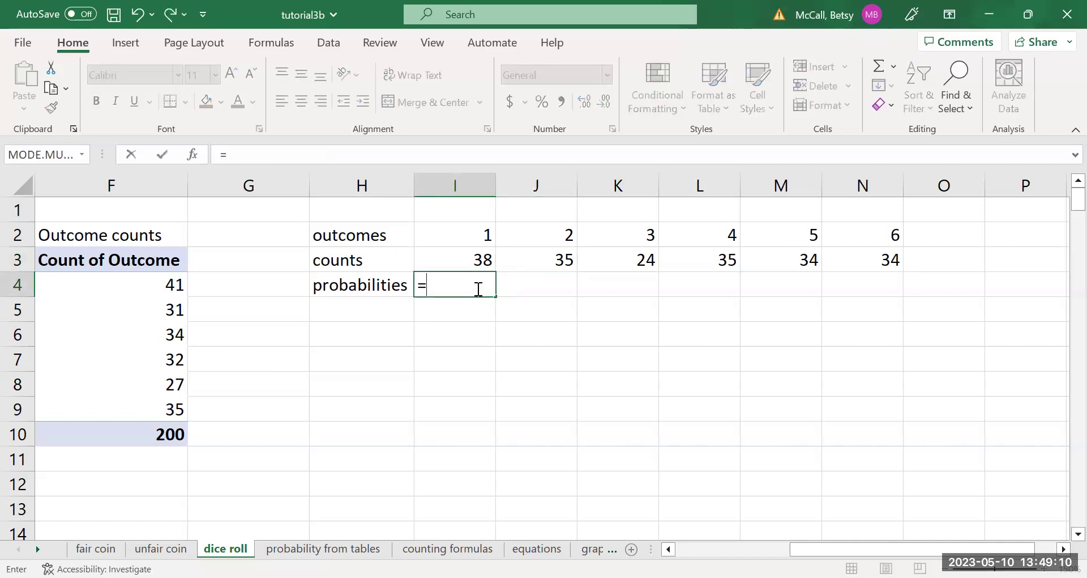
click(479, 261)
text(/200)
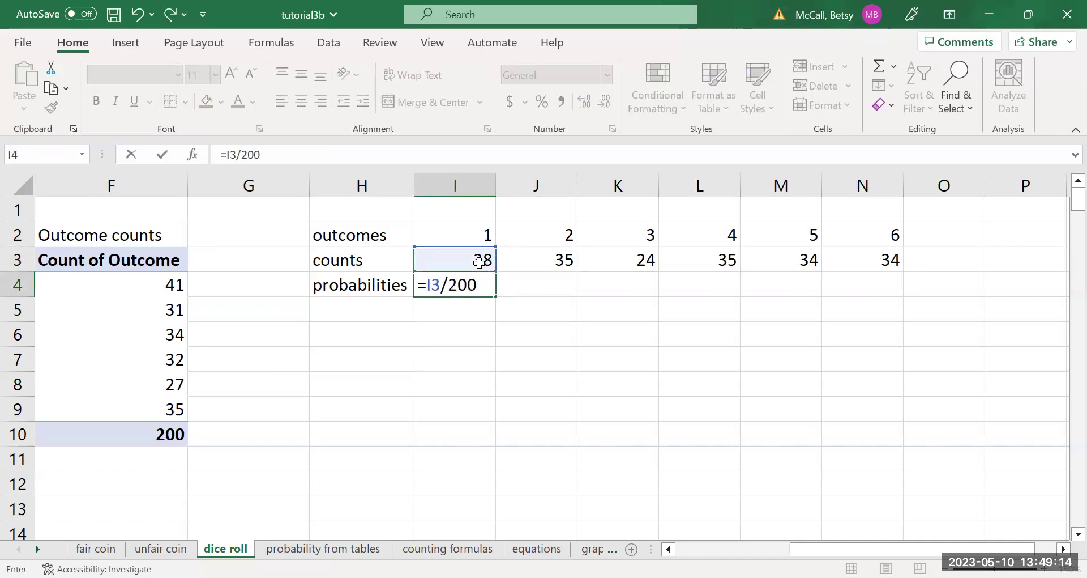
key(Return)
click(490, 290)
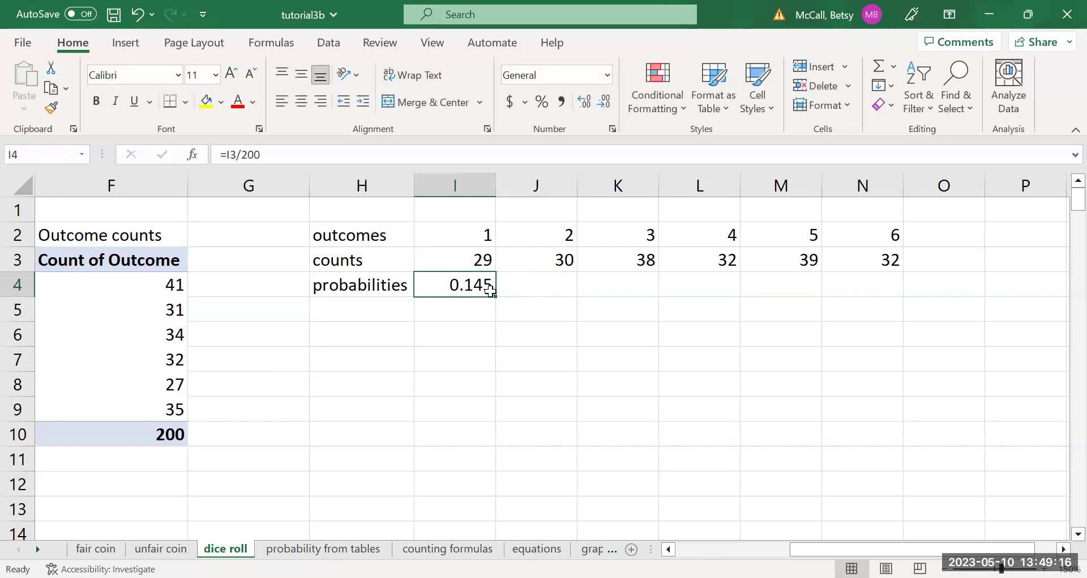
drag(490, 290, 886, 292)
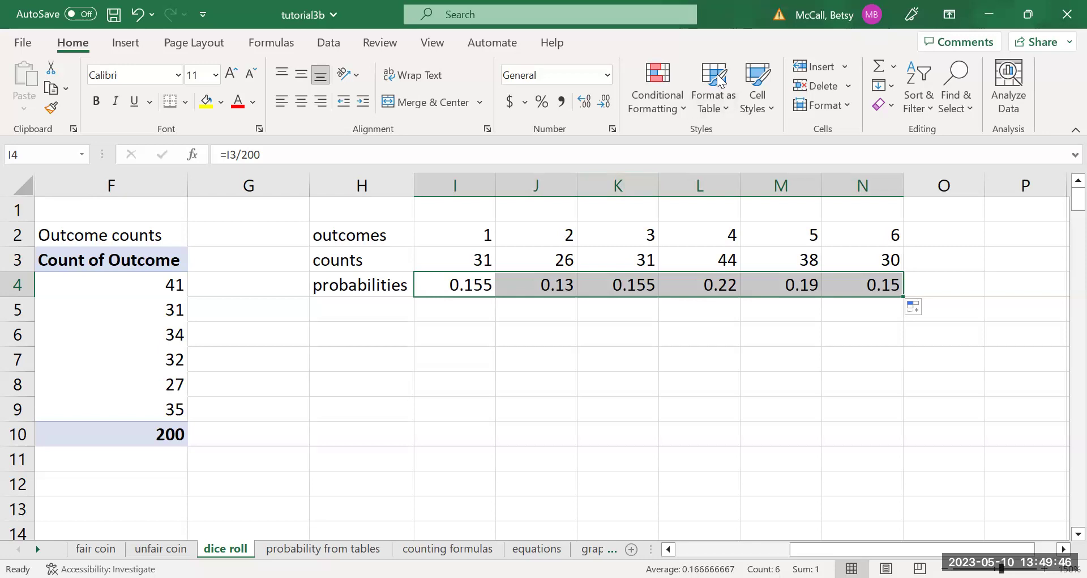
Recalculate the workbook repeatedly to generate new die rolls and compare the resulting counts and probabilities for each outcome
click(718, 79)
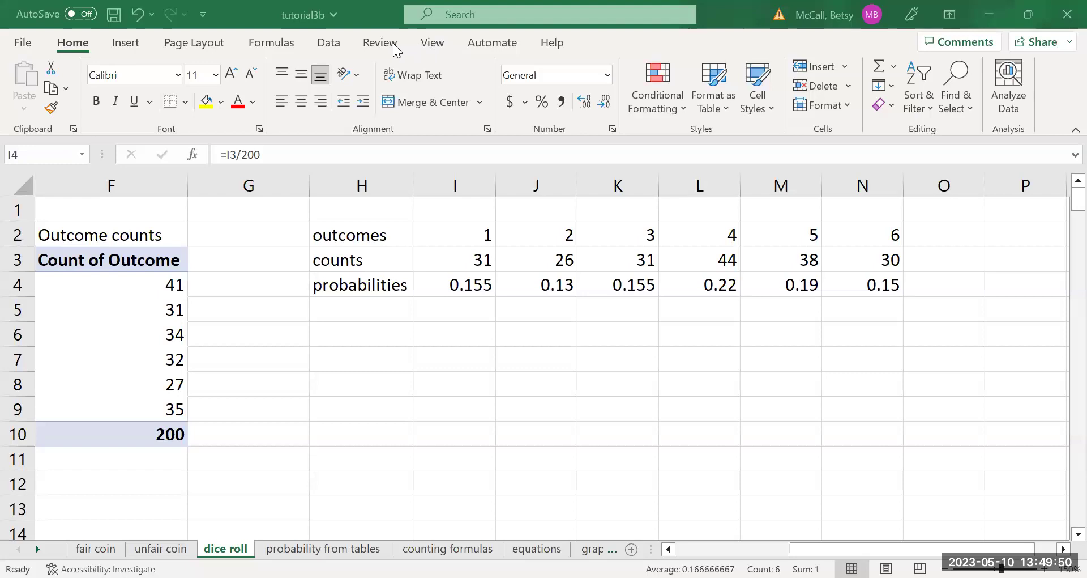
click(282, 45)
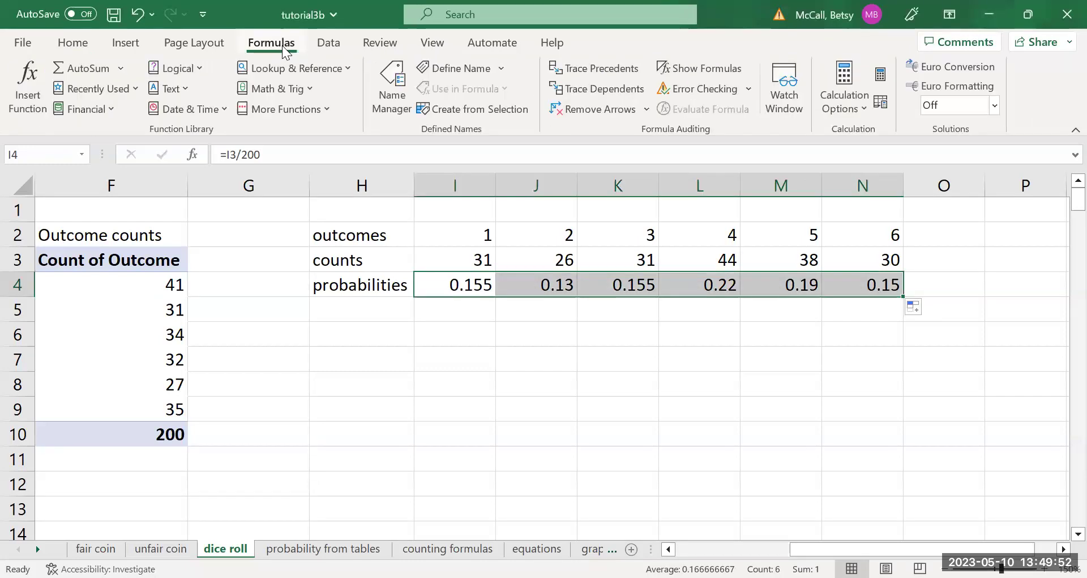
click(876, 79)
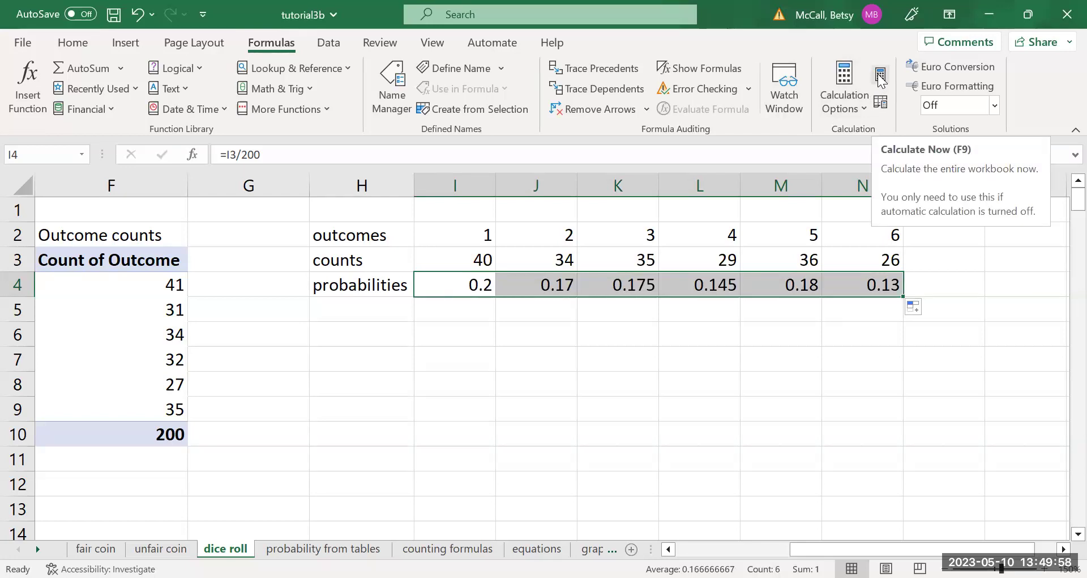
click(880, 74)
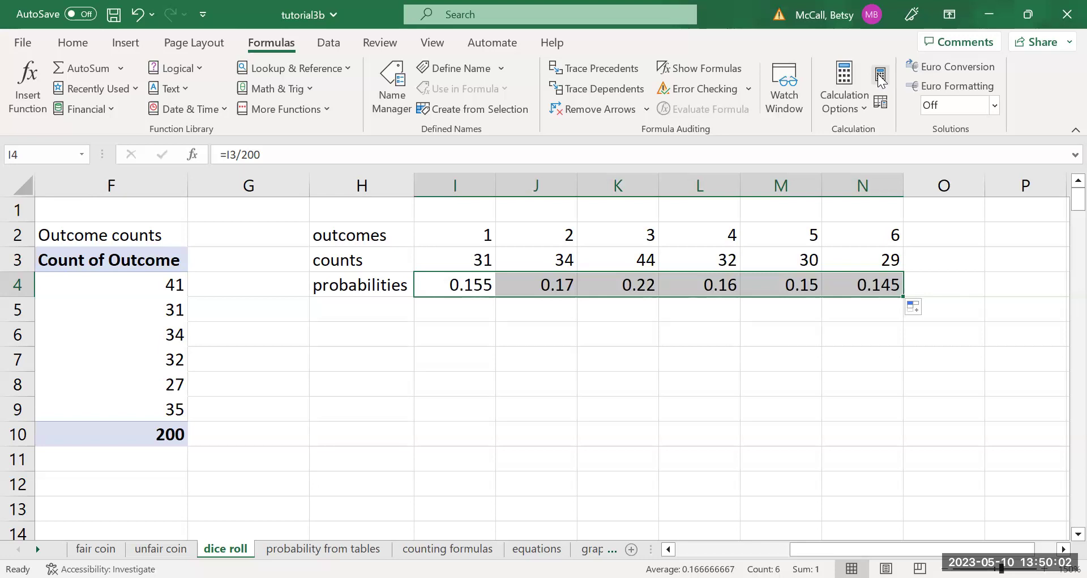
click(880, 74)
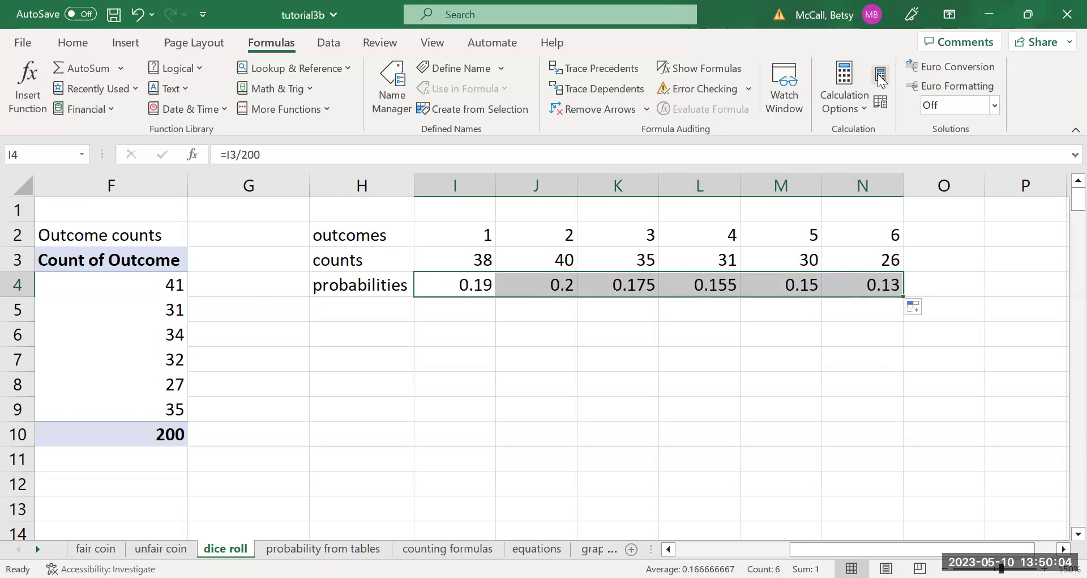
click(880, 74)
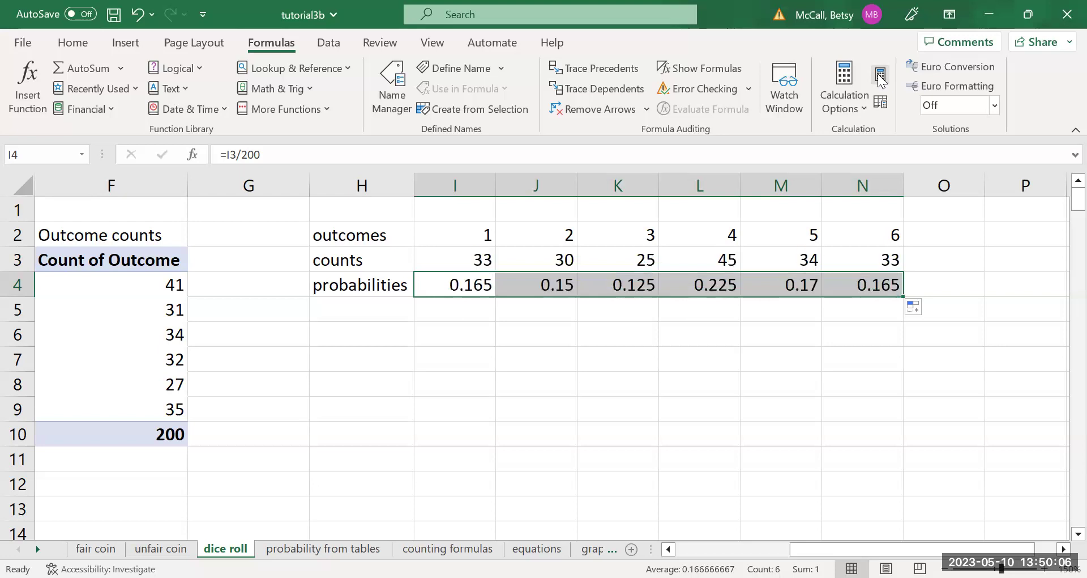
click(880, 74)
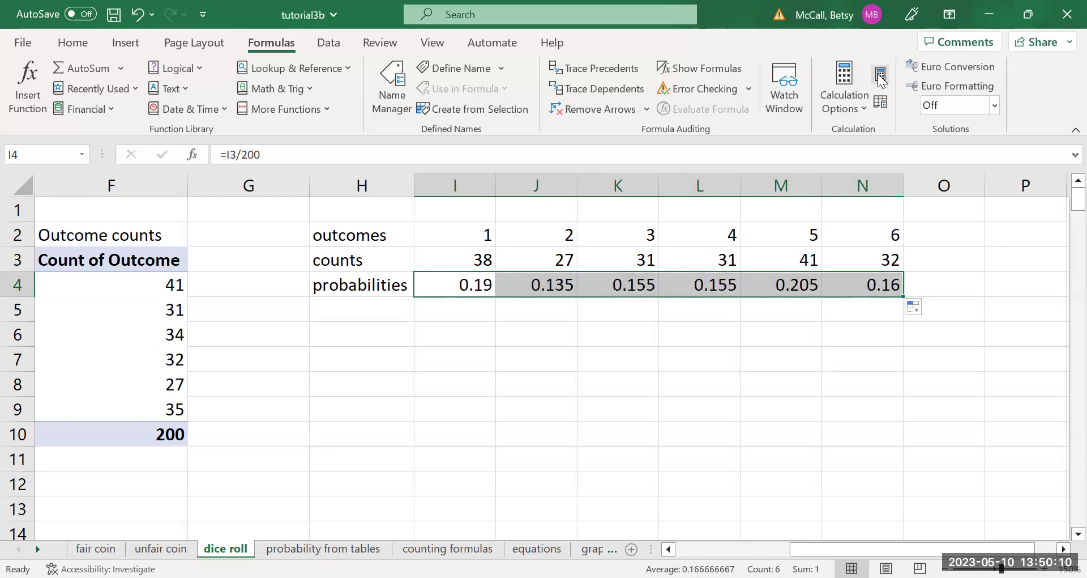
click(880, 74)
click(879, 75)
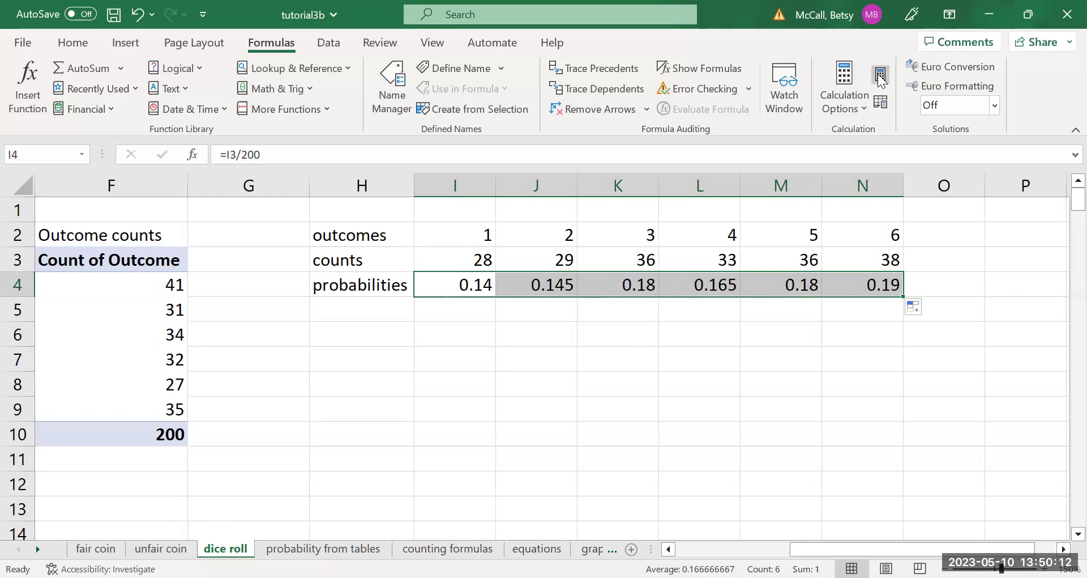
click(880, 74)
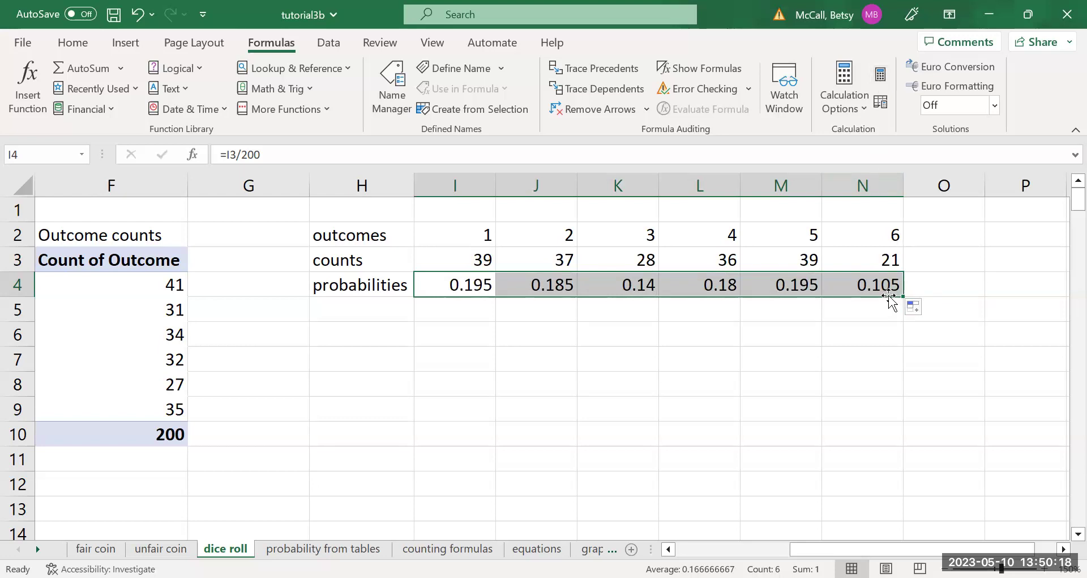
click(881, 76)
click(881, 75)
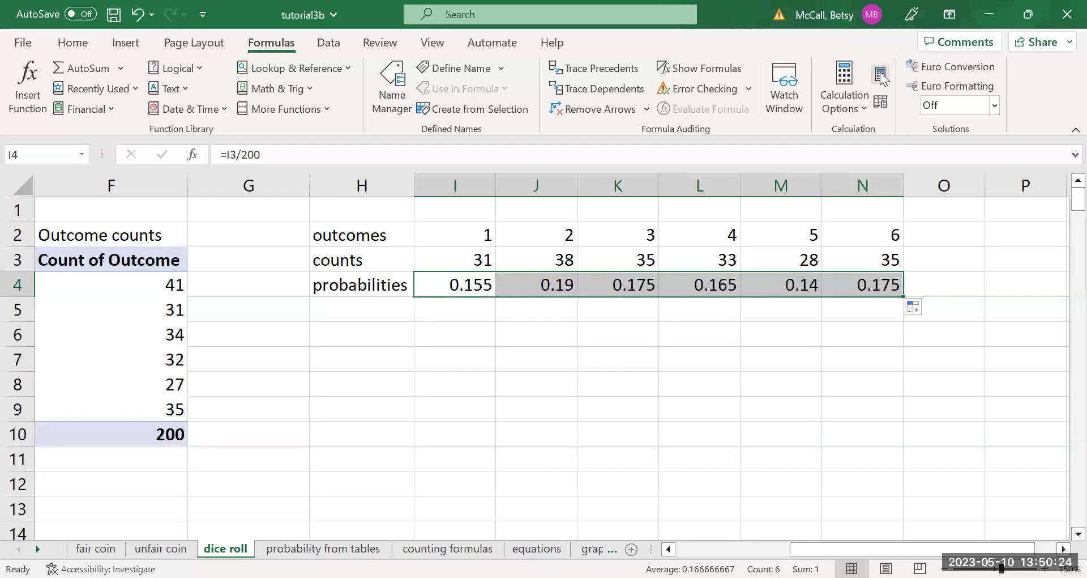
click(881, 75)
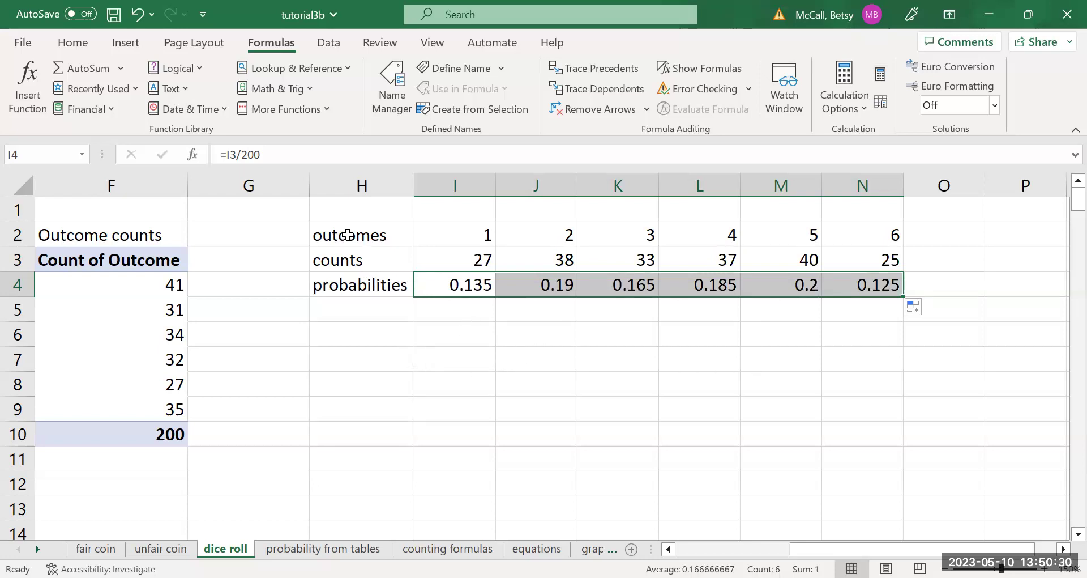
Insert the recommended clustered column chart from the outcomes row H2:N2 and the probabilities row H4:N4
drag(347, 234, 835, 238)
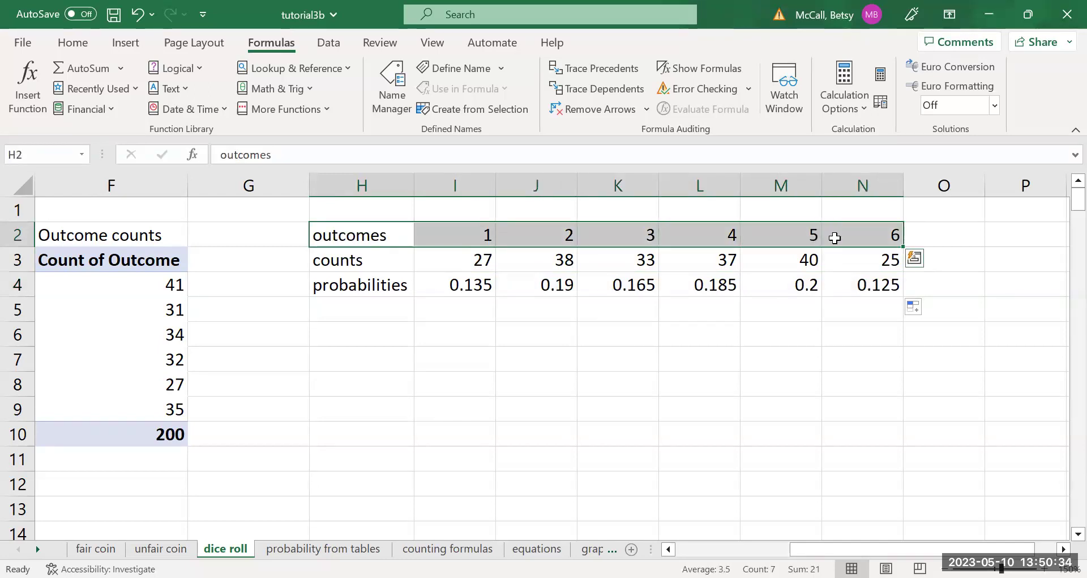
drag(384, 287, 852, 286)
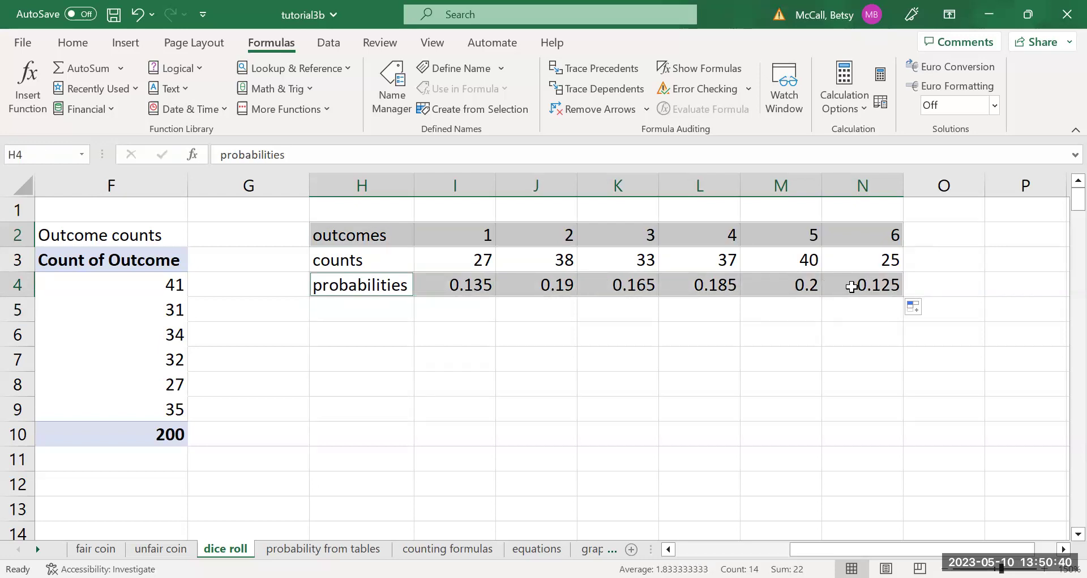
click(121, 43)
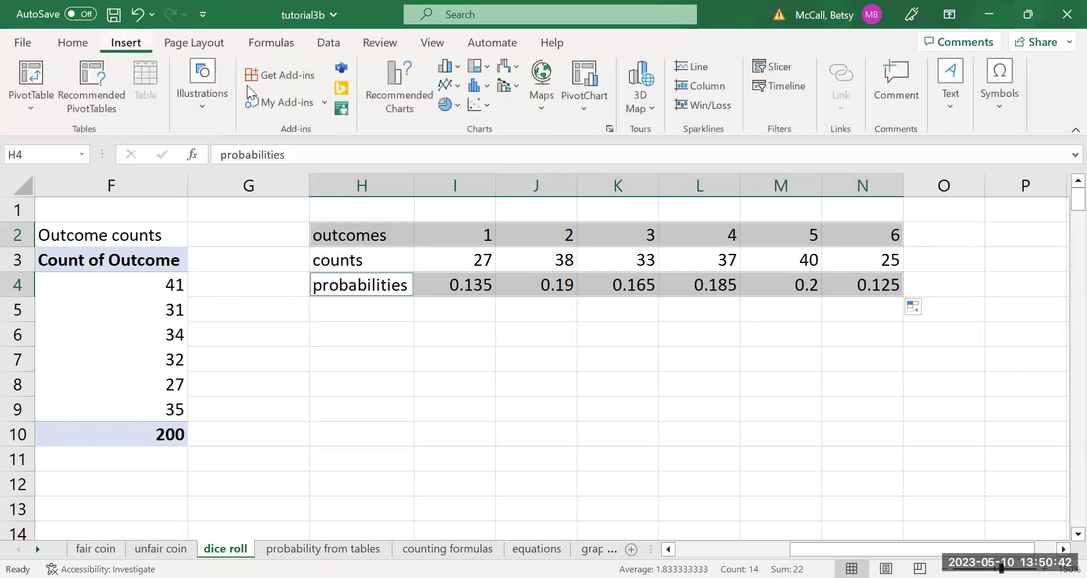
click(390, 92)
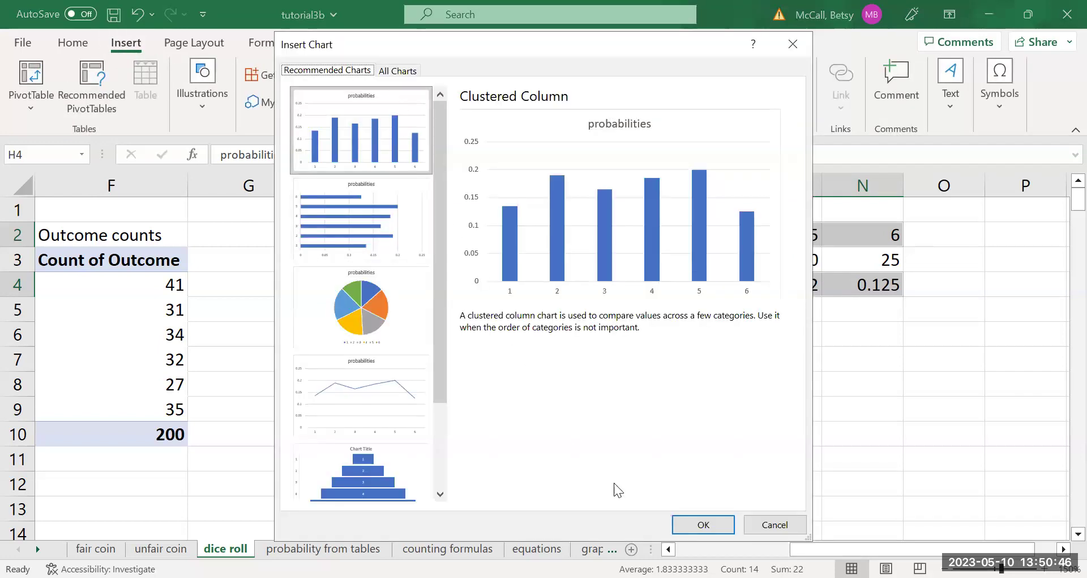
click(688, 524)
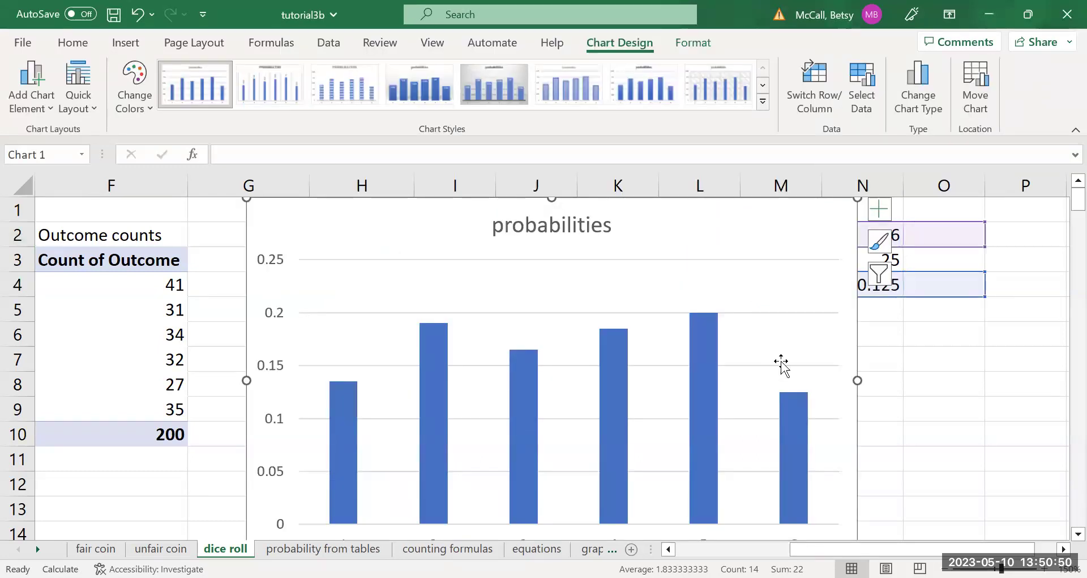
Try to move the probabilities chart below the table and shrink it, and undo these changes to restore its data range
drag(722, 212, 787, 330)
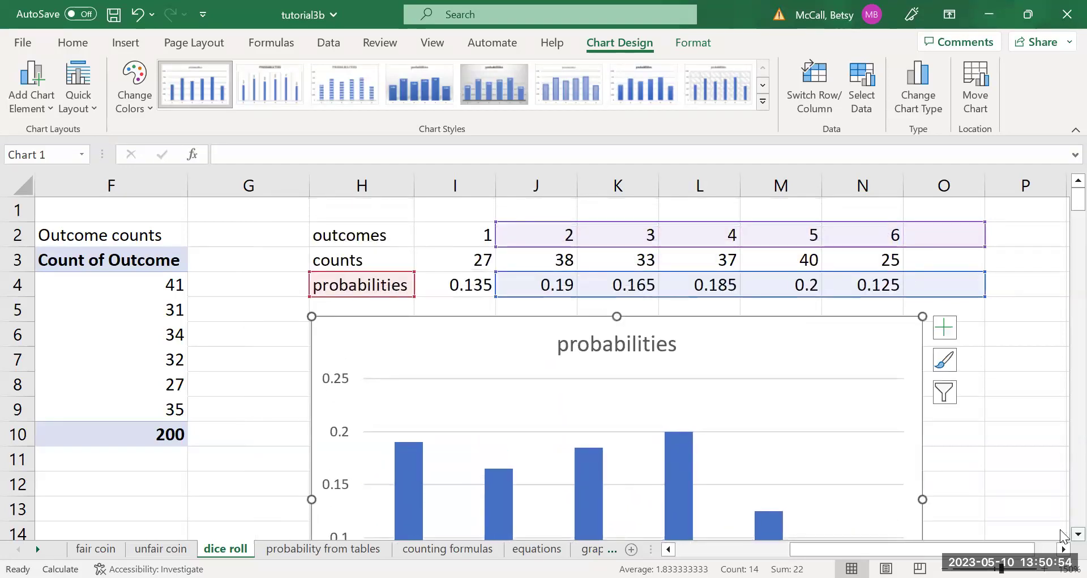
scroll(1063, 535, down, 2)
scroll(1063, 536, down, 1)
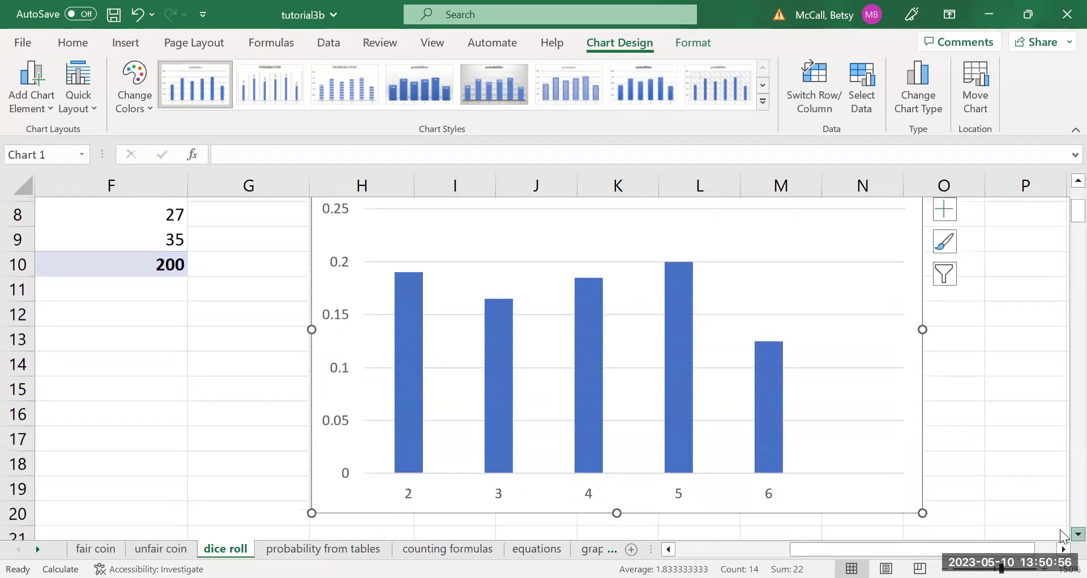
drag(925, 509, 879, 478)
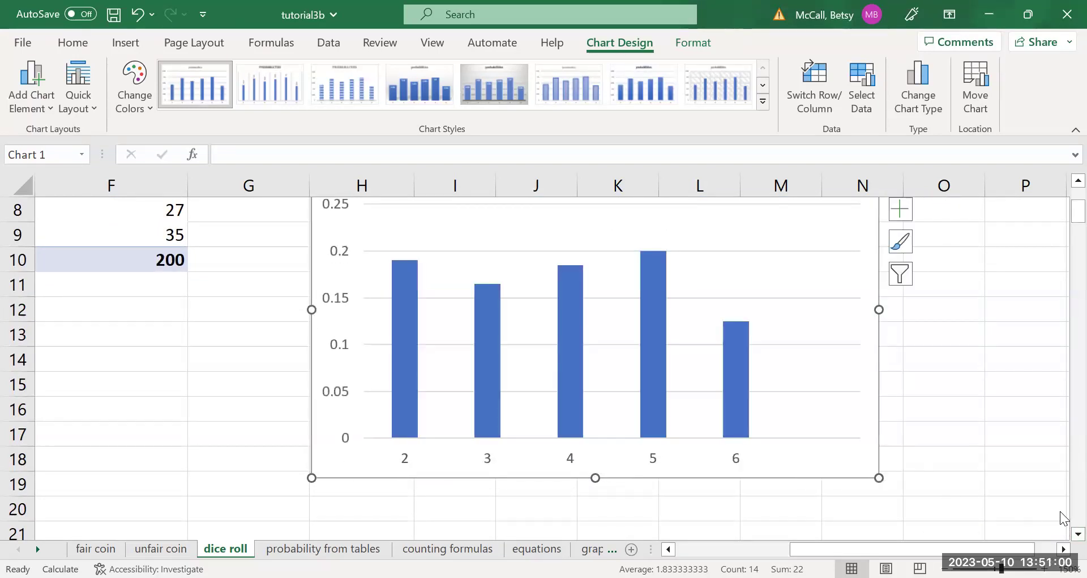
scroll(1063, 190, up, 3)
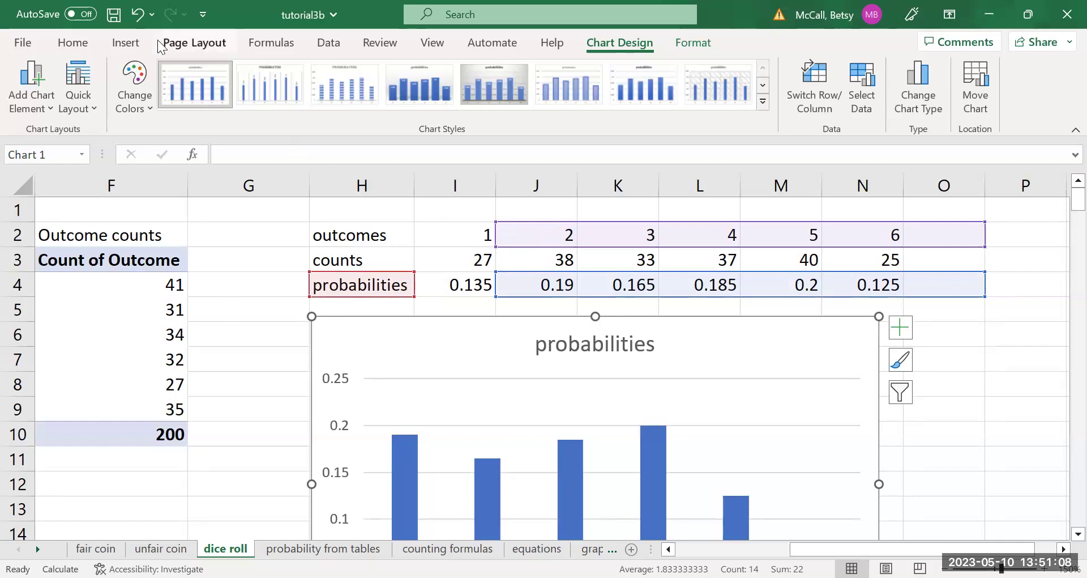
click(134, 16)
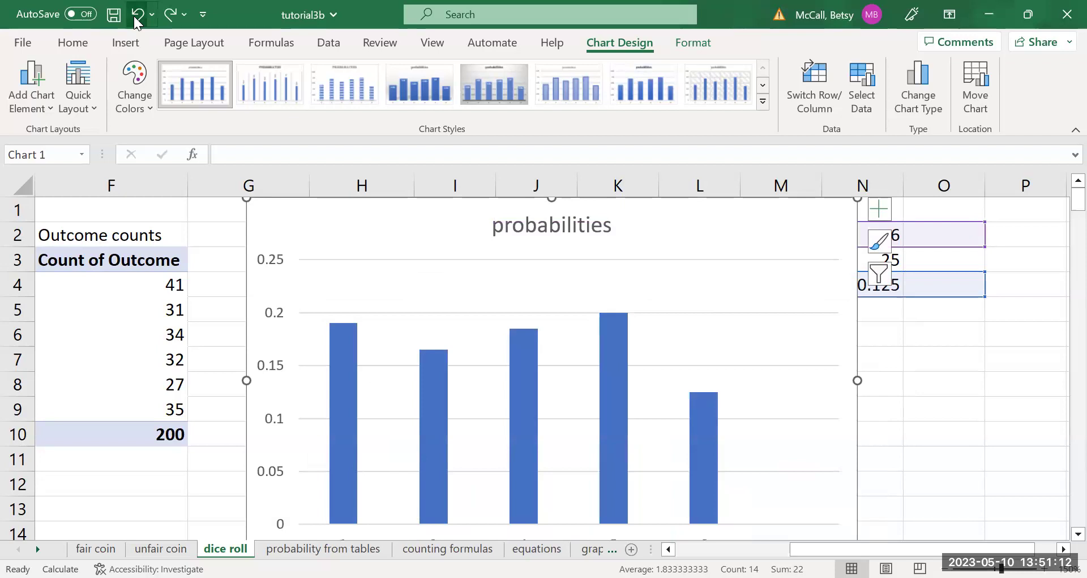
click(133, 16)
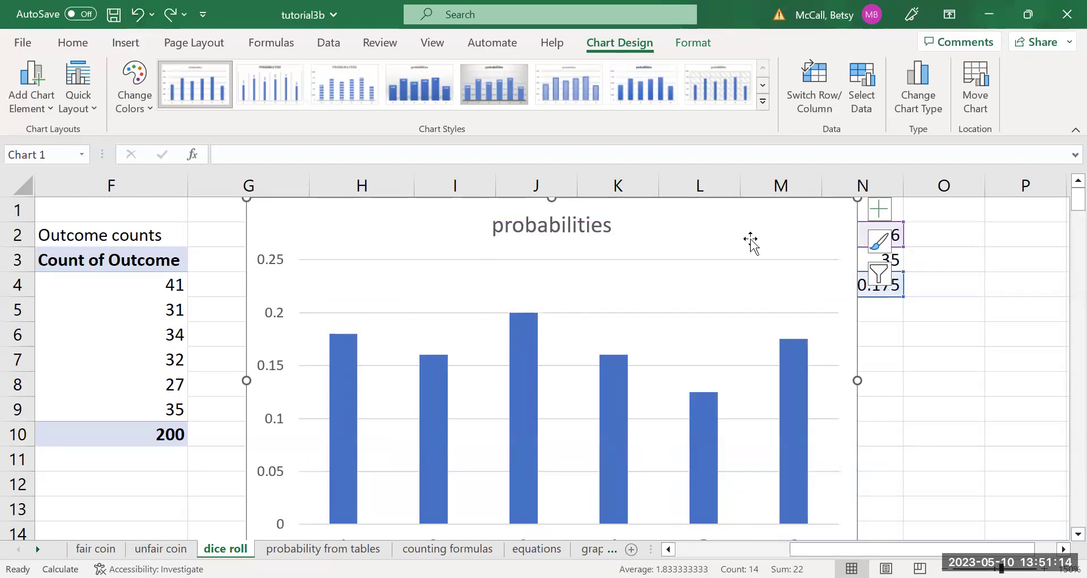
Move the probabilities chart below the table, starting at column H, and shrink it to span about columns H to N
drag(808, 299, 821, 347)
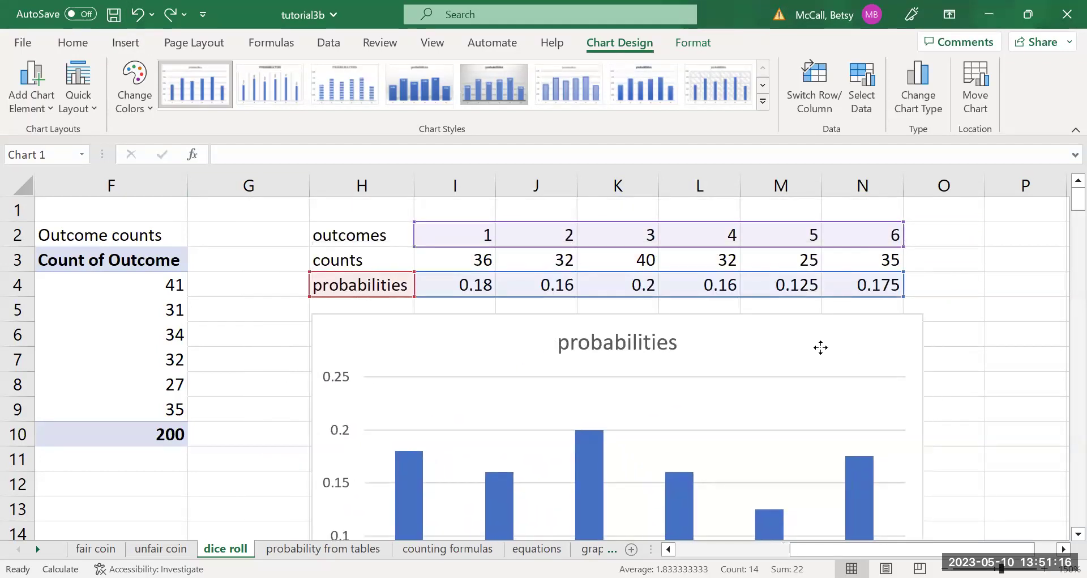
scroll(1062, 216, down, 3)
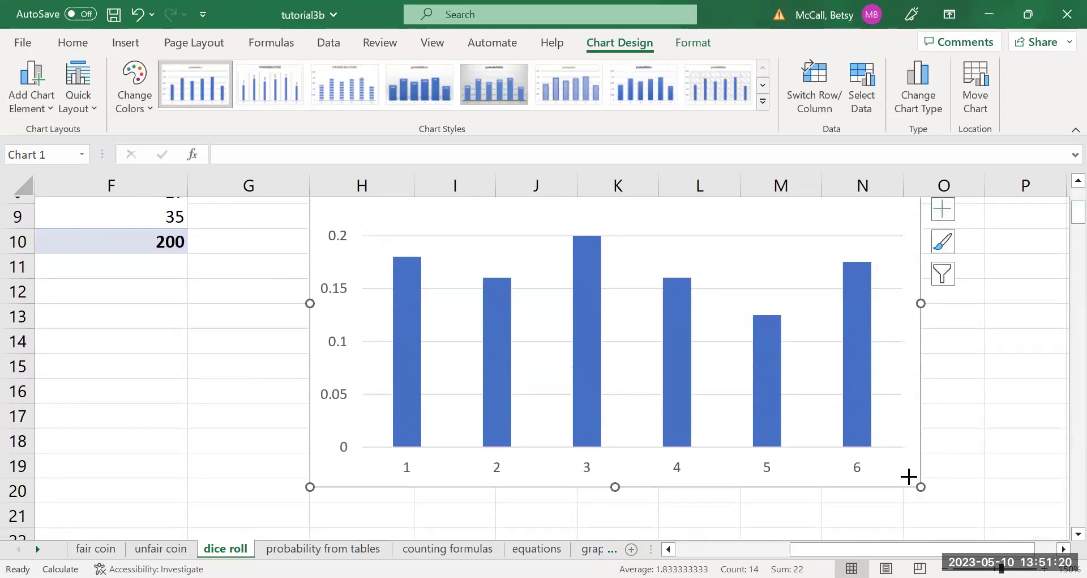
drag(920, 486, 834, 407)
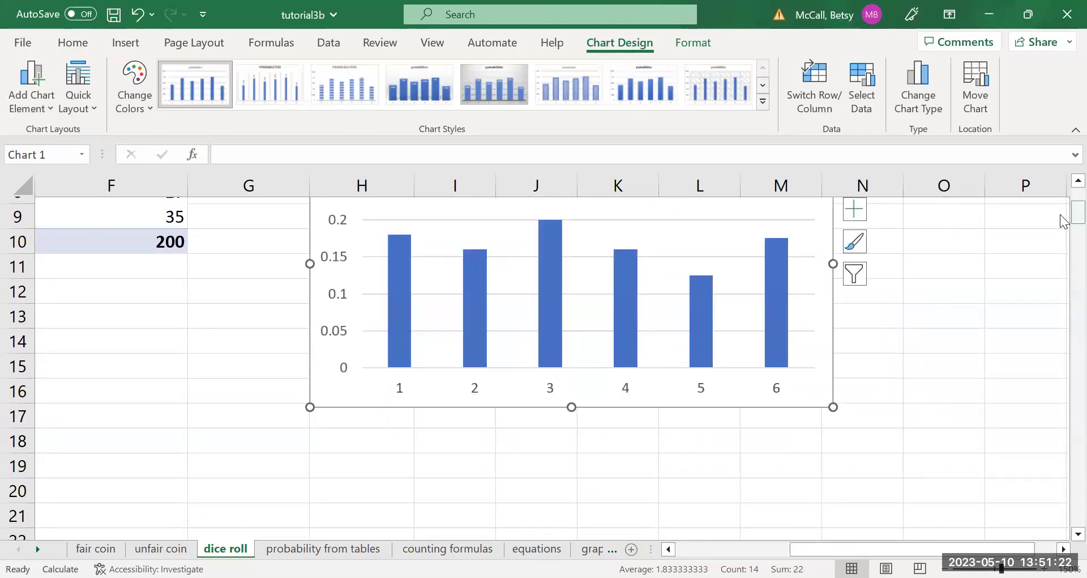
scroll(1063, 221, up, 2)
scroll(1063, 221, down, 1)
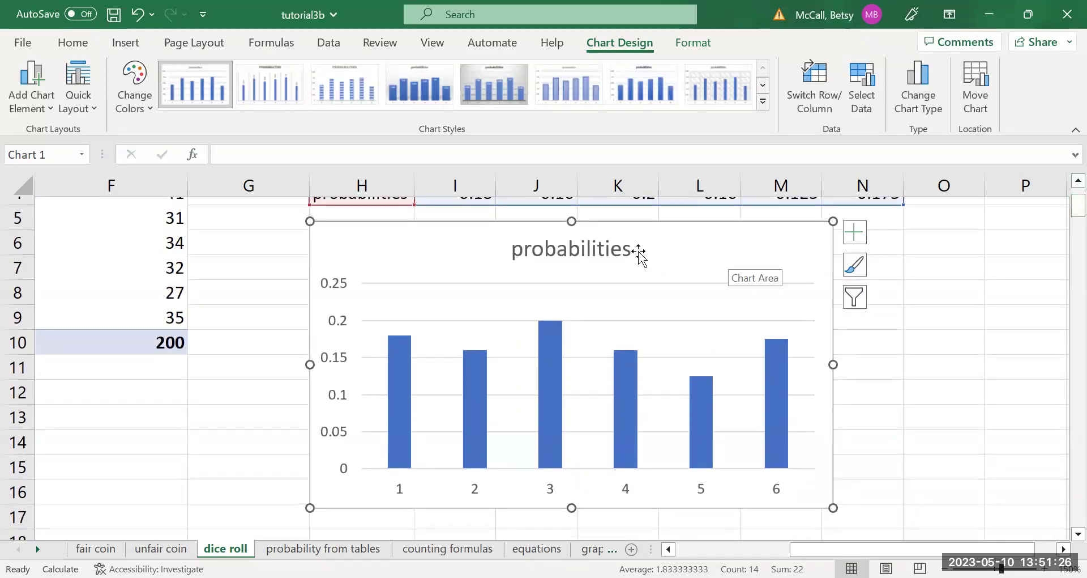
Add axis titles to the probabilities chart and set the horizontal axis title to "outcomes from the coin toss"
click(855, 234)
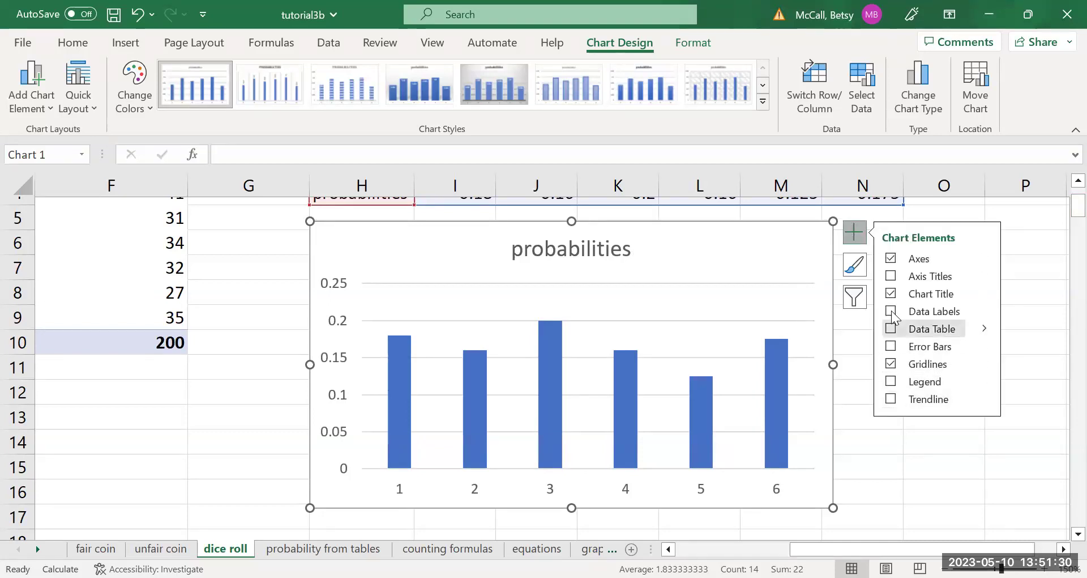
click(893, 277)
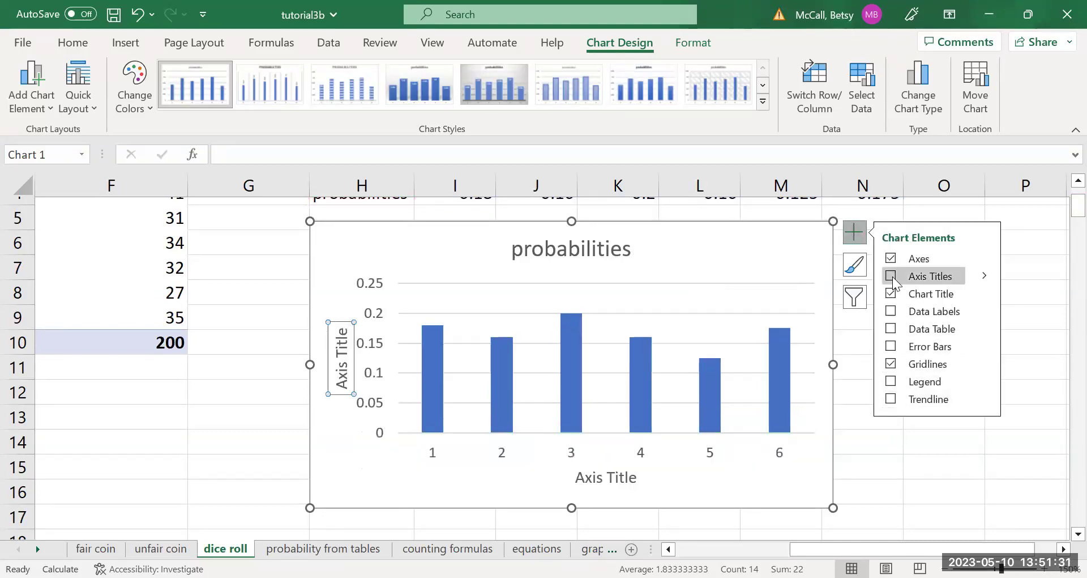
click(634, 478)
click(639, 479)
key(BackSpace)
key(BackSpace)
key(BackSpace)
key(BackSpace)
key(BackSpace)
key(BackSpace)
key(BackSpace)
key(BackSpace)
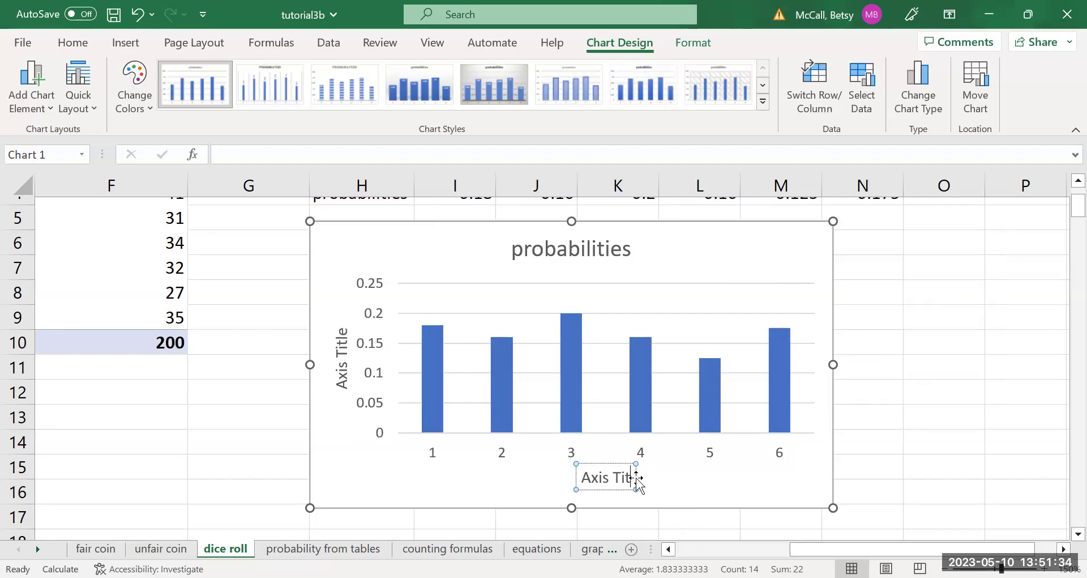
key(BackSpace)
key(BackSpace)
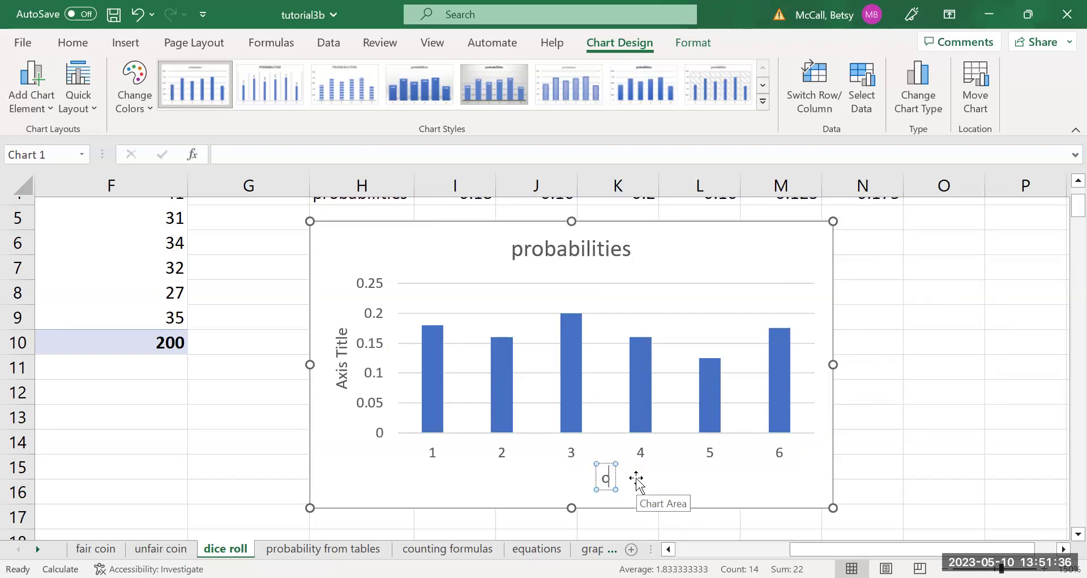
text(outcomes fro)
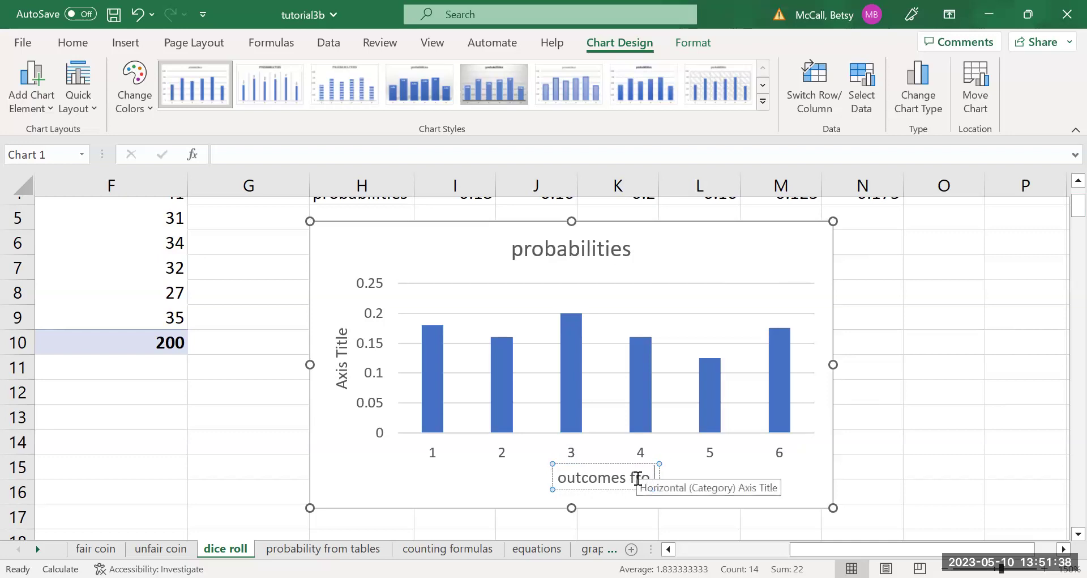
text(m)
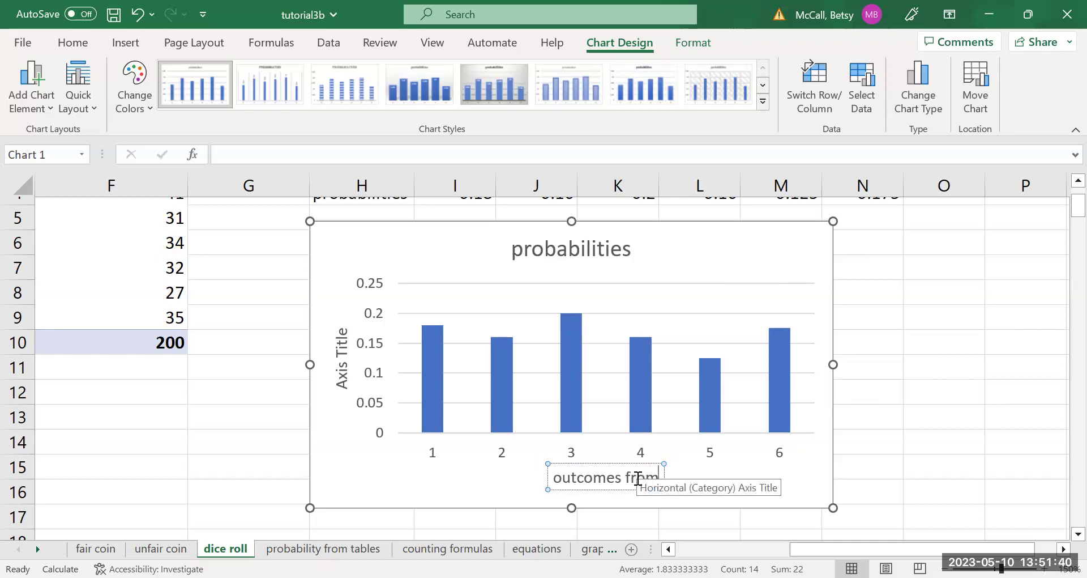
text( the coin toss)
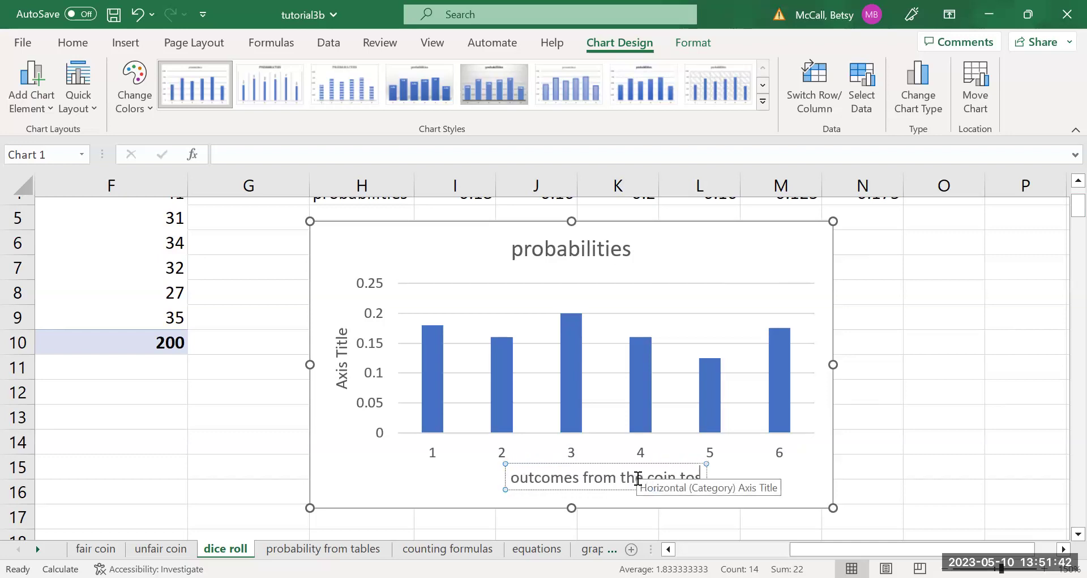
Set the chart's vertical axis title to "proportion of outcomes"
click(341, 334)
click(343, 334)
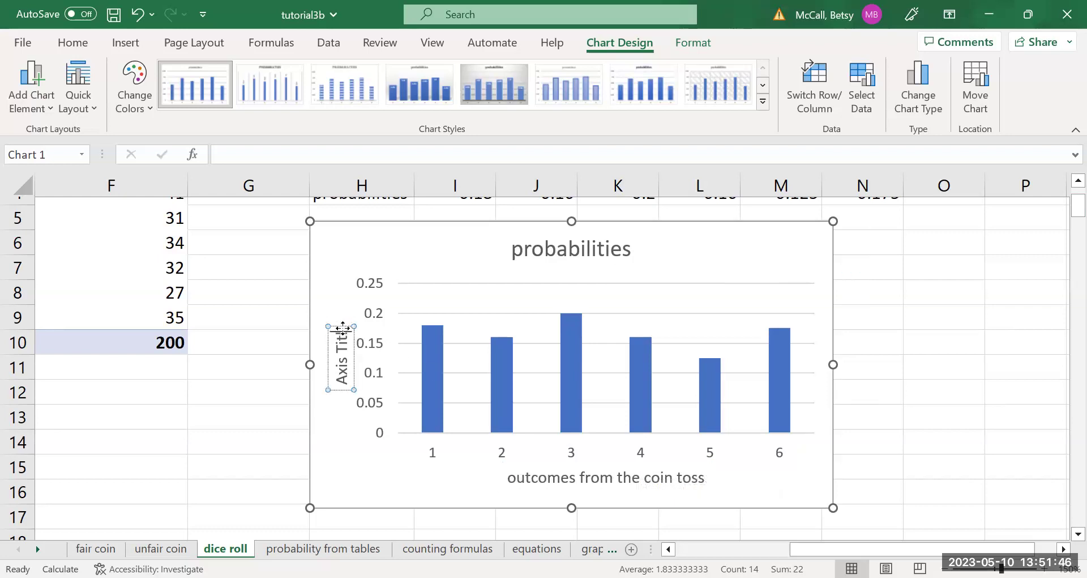
key(ctrl+a)
text(p)
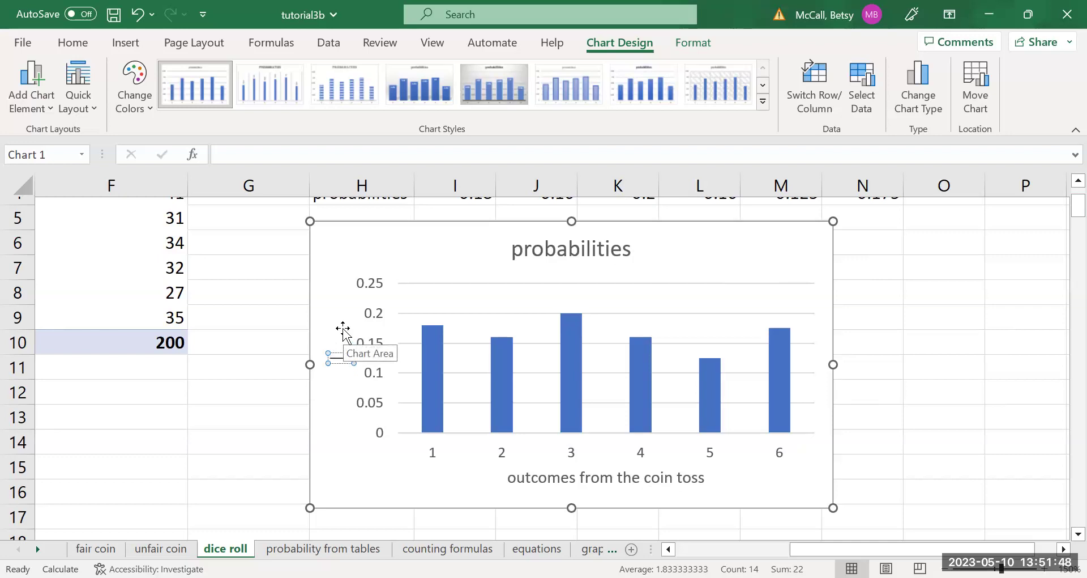
text(roportion)
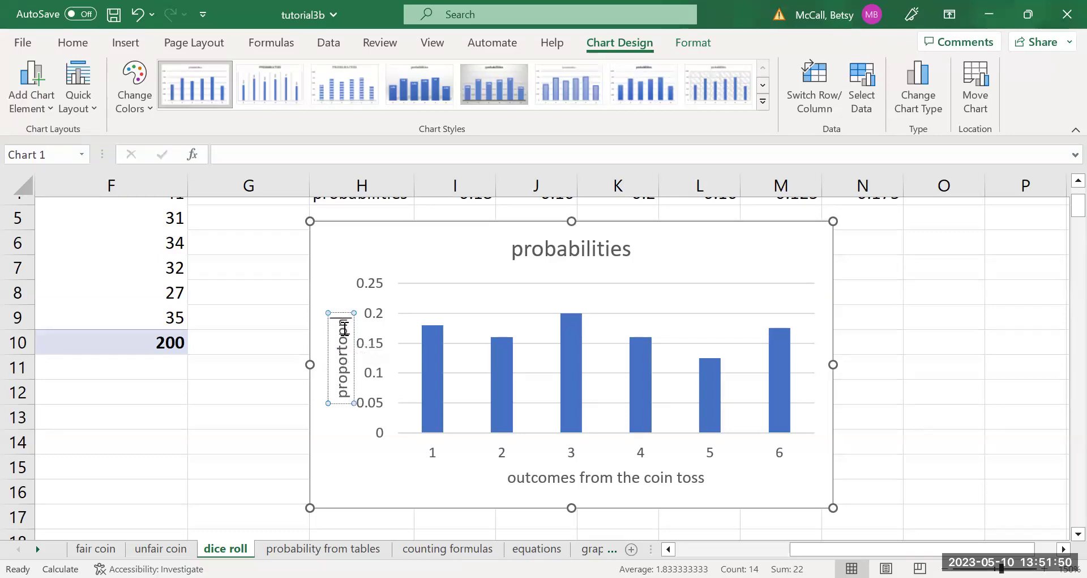
key(BackSpace)
key(BackSpace)
key(BackSpace)
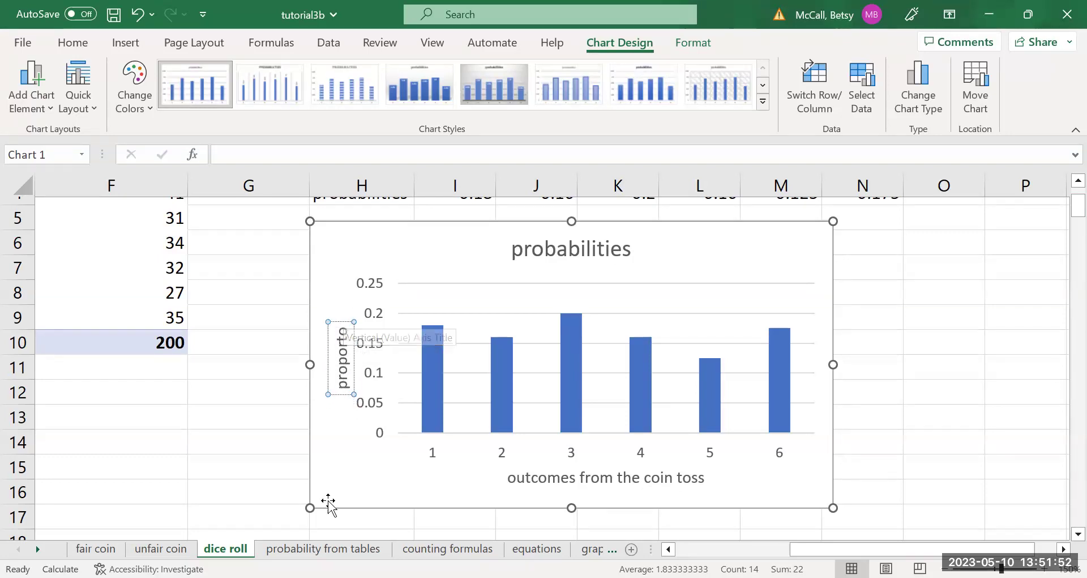
key(BackSpace)
text(io)
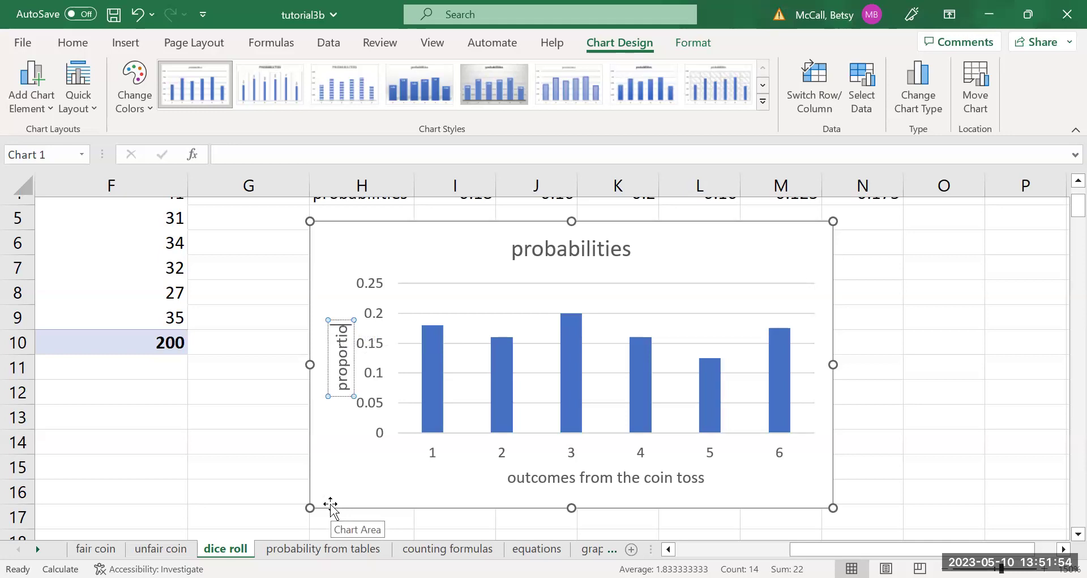
text(n of)
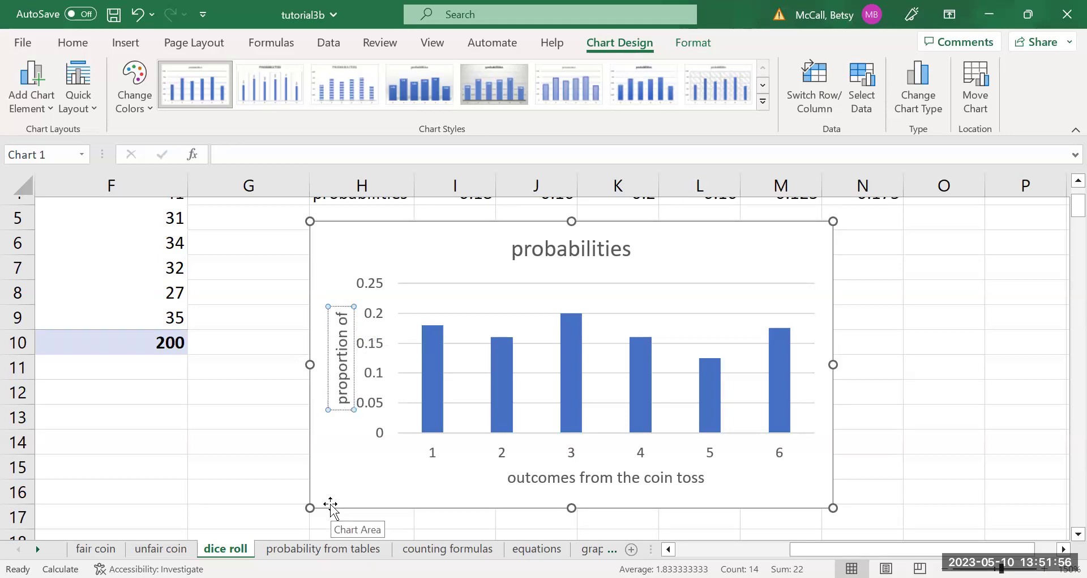
text( outcomes)
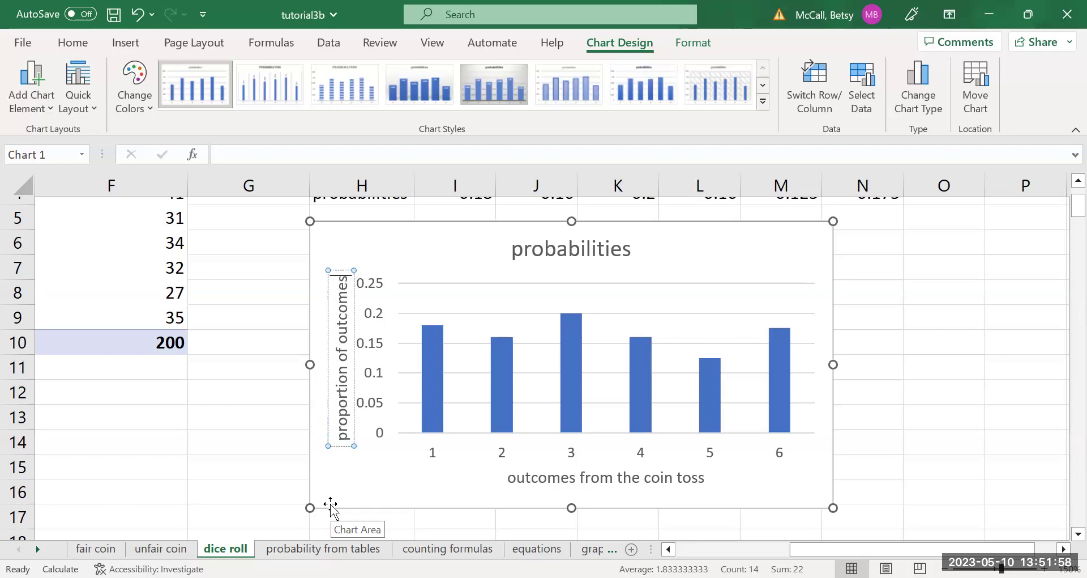
Replace the chart title with "Proportion of Outcomes from a Fair Die"
click(632, 249)
click(632, 251)
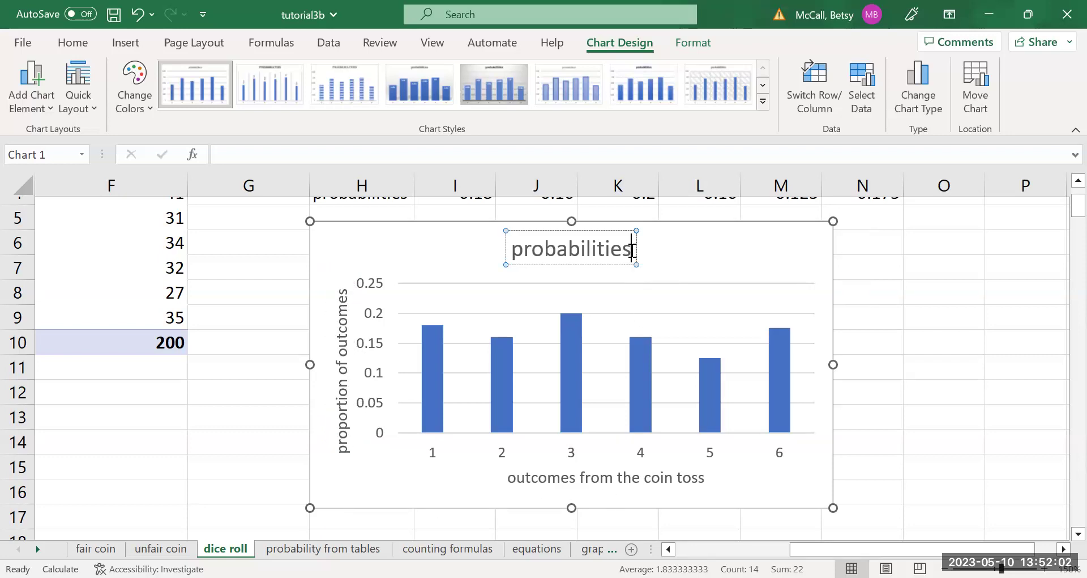
key(BackSpace)
key(BackSpace)
key(BackSpace)
key(BackSpace)
key(BackSpace)
key(BackSpace)
key(BackSpace)
key(BackSpace)
key(BackSpace)
key(BackSpace)
key(BackSpace)
key(BackSpace)
key(BackSpace)
text(Propi)
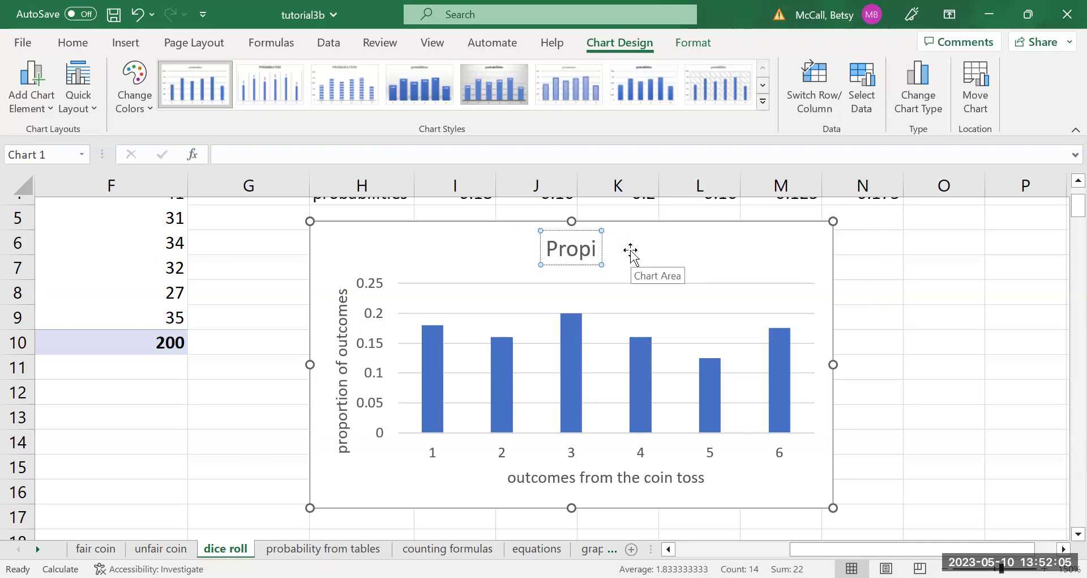
key(BackSpace)
text(ortion)
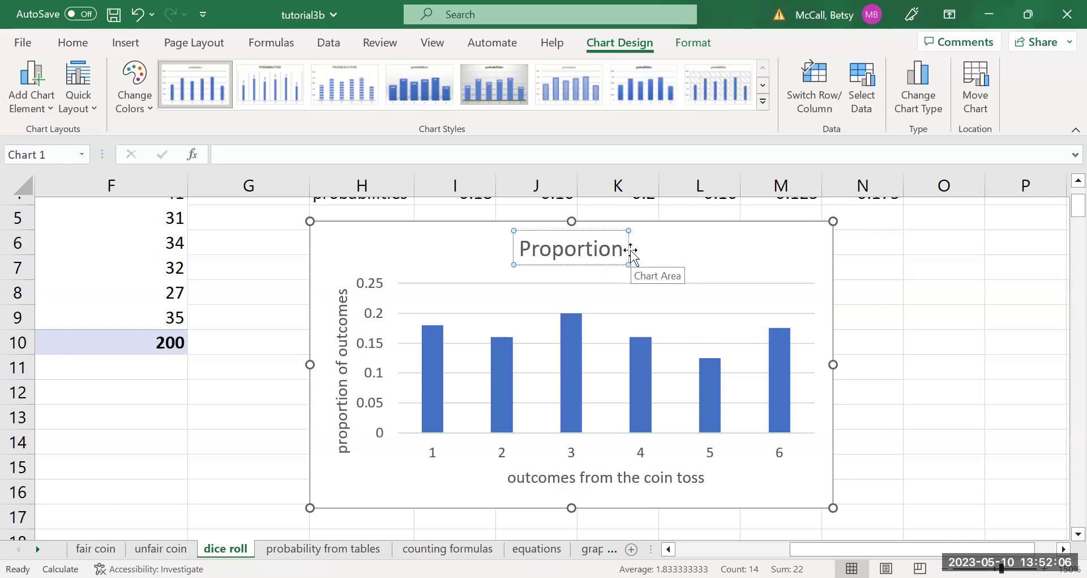
text( of Outco)
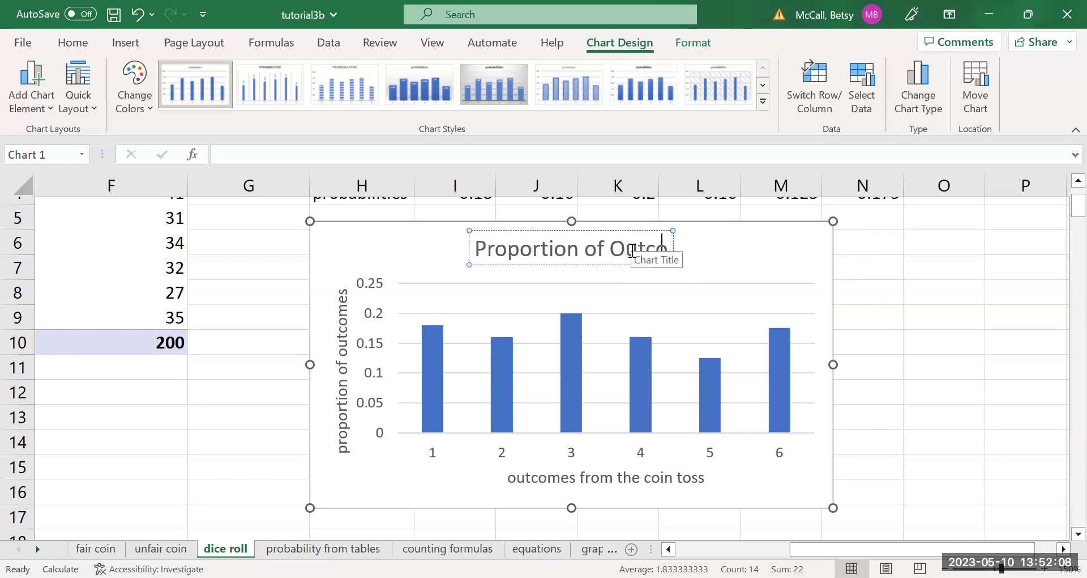
text(mes from a f)
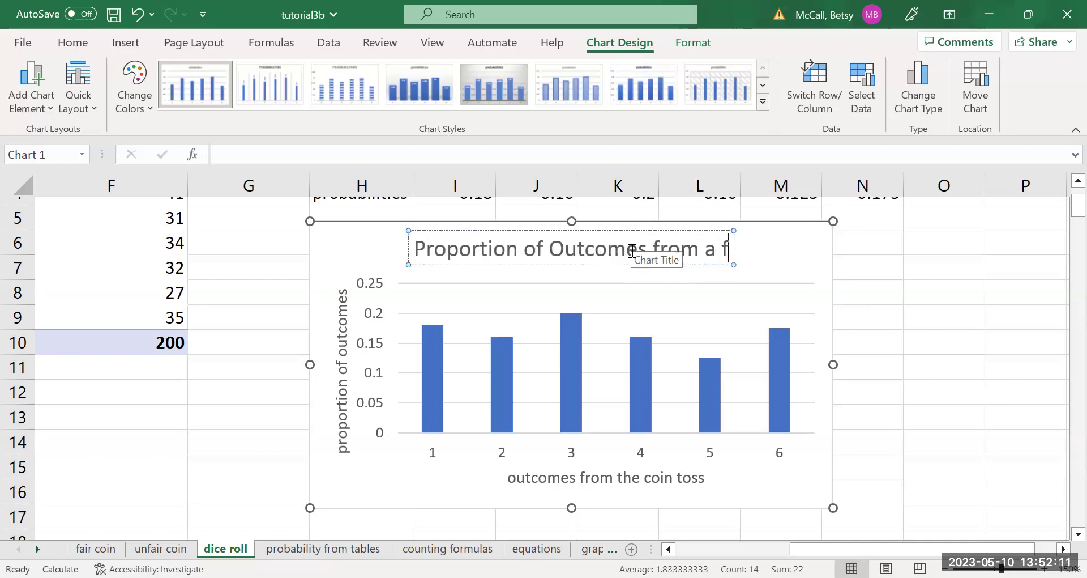
key(BackSpace)
text(Fair)
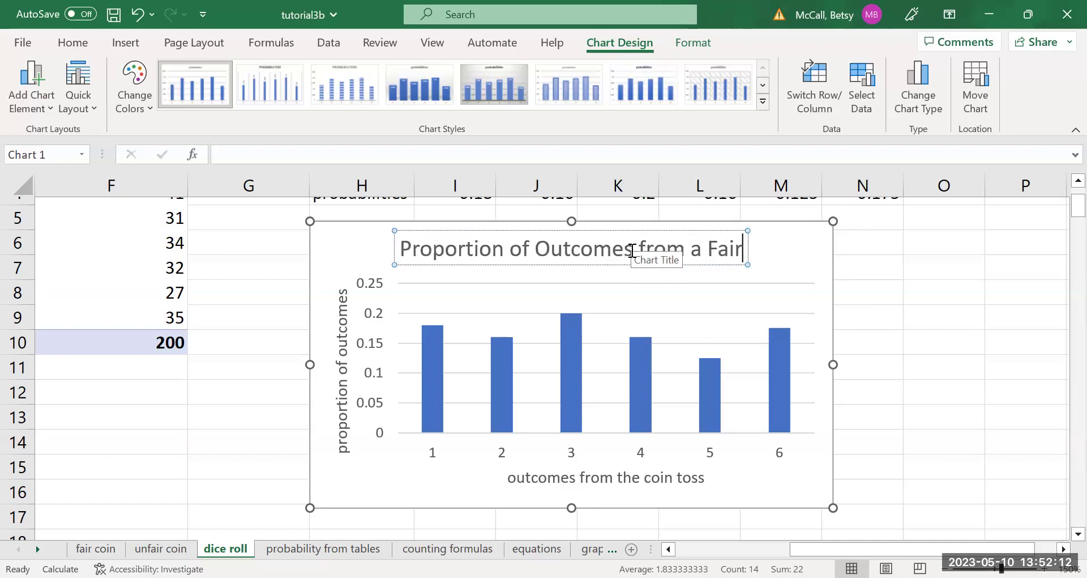
text( Die)
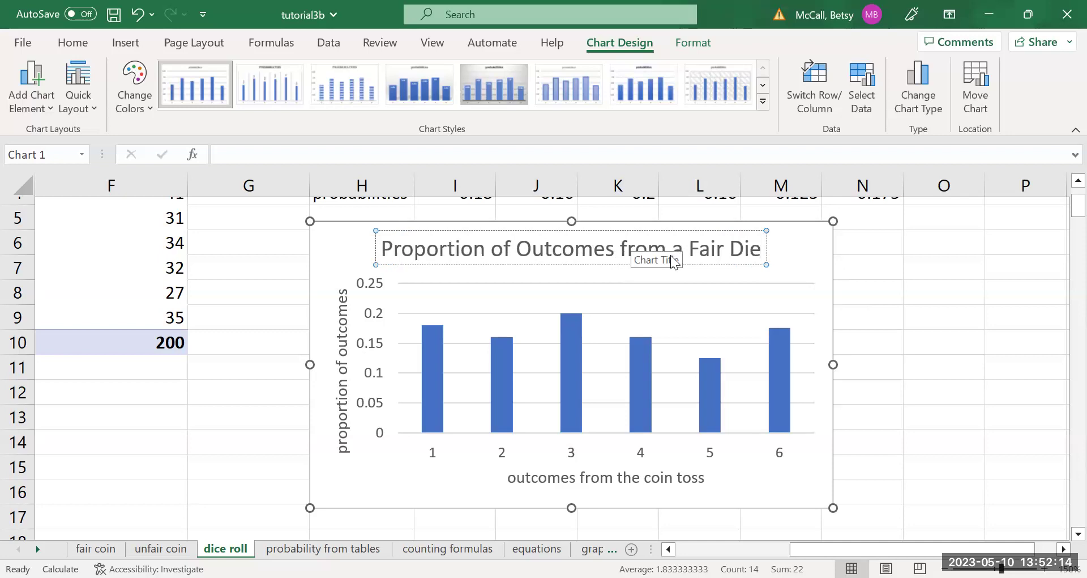
click(794, 258)
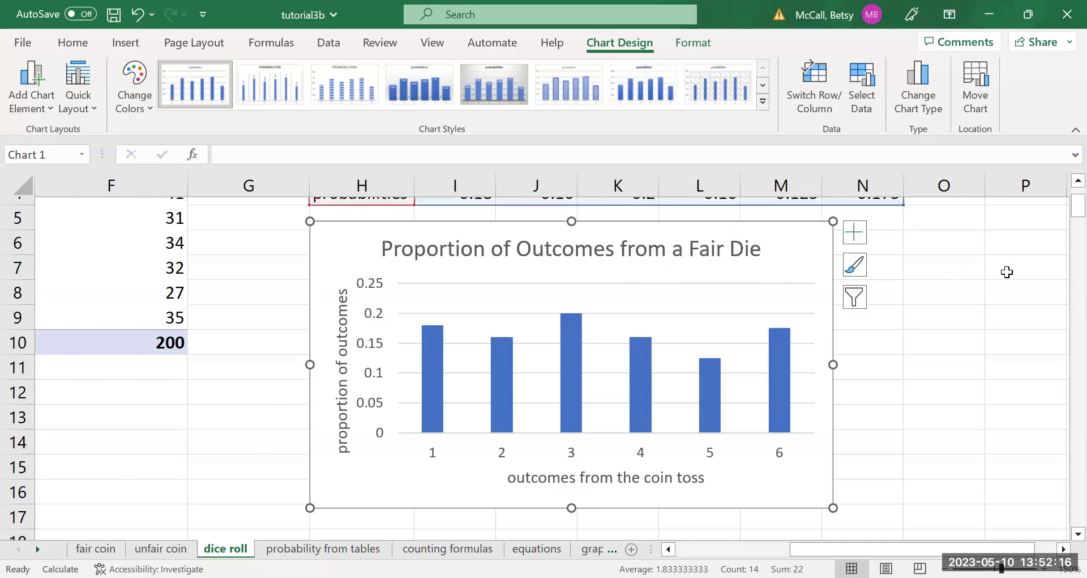
Recalculate the workbook repeatedly to resimulate the die rolls, comparing how the chart's proportions vary and checking the outcomes table
click(266, 43)
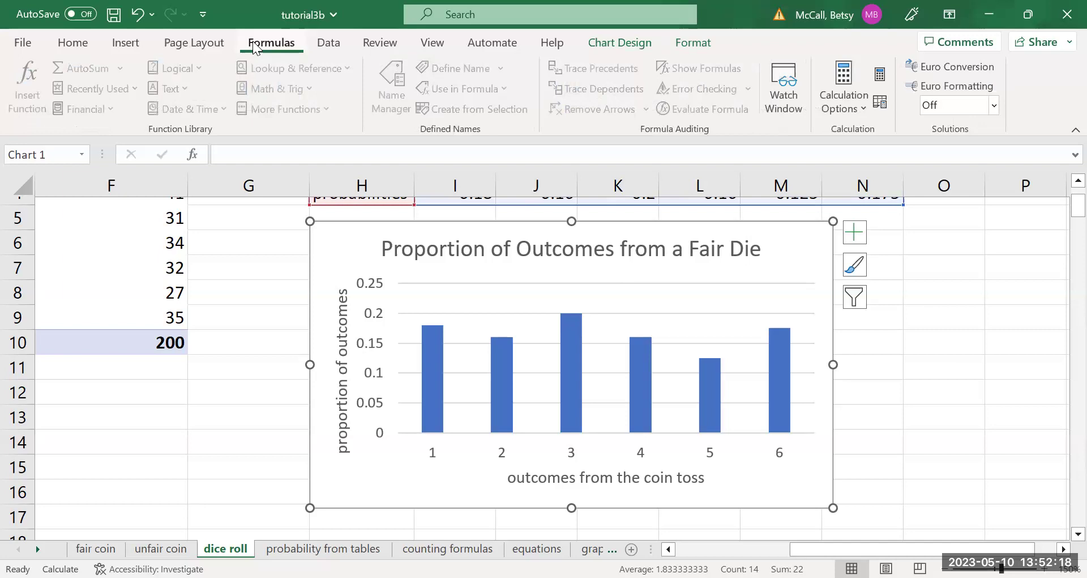
click(880, 74)
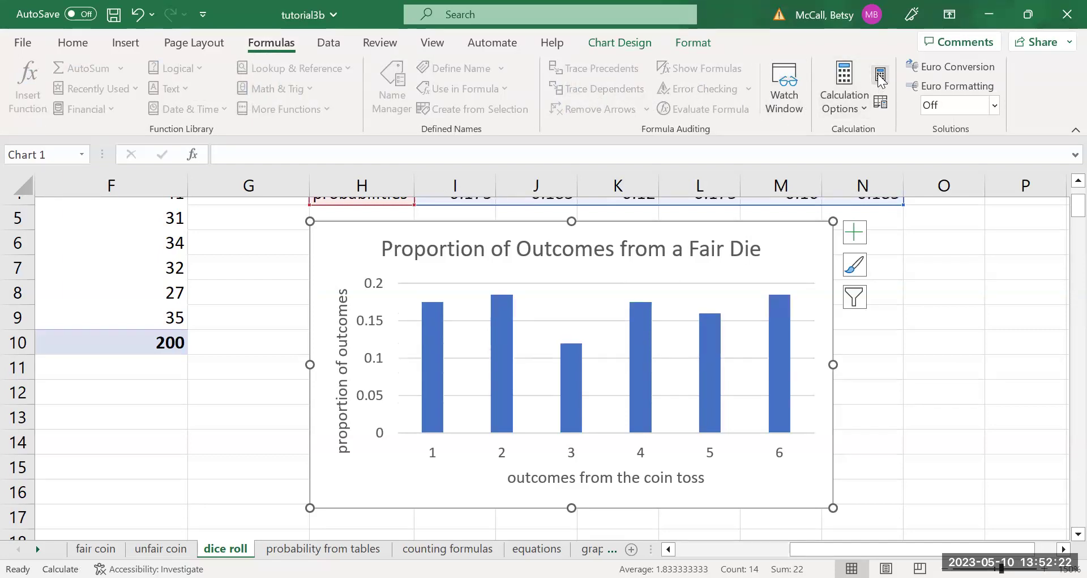
click(881, 74)
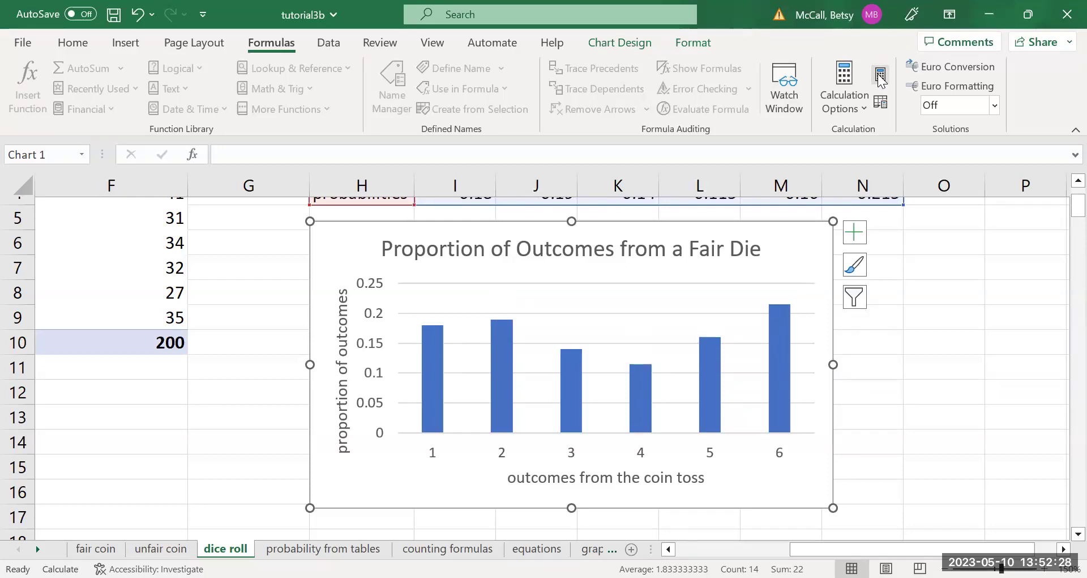
click(881, 75)
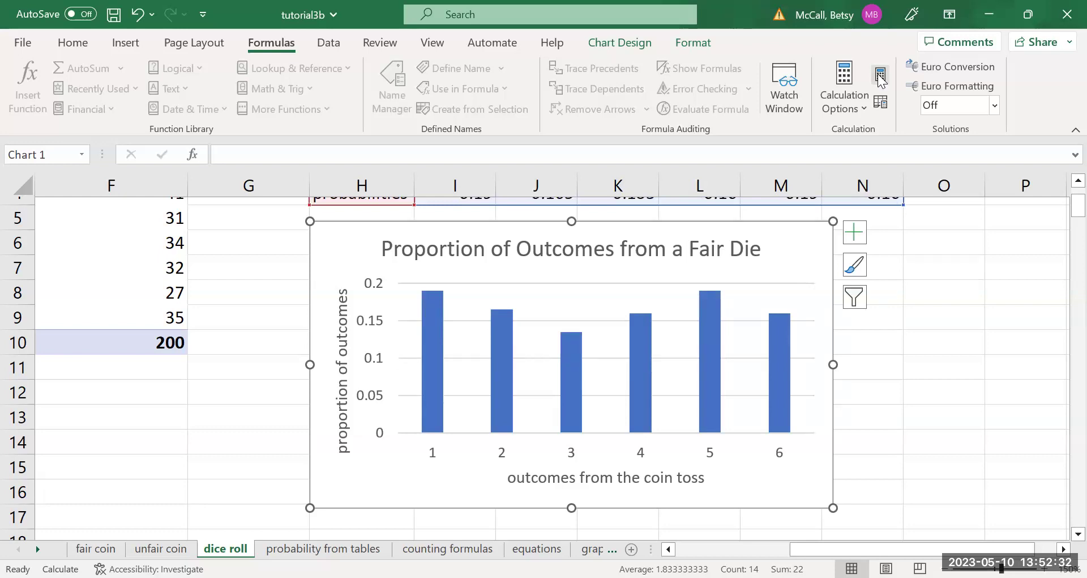
click(881, 74)
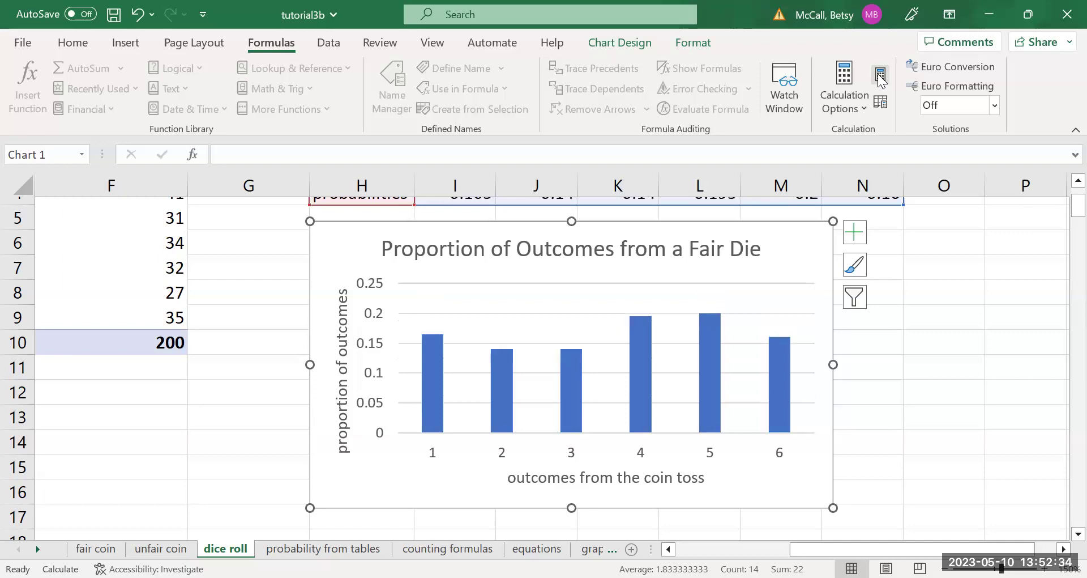
click(881, 75)
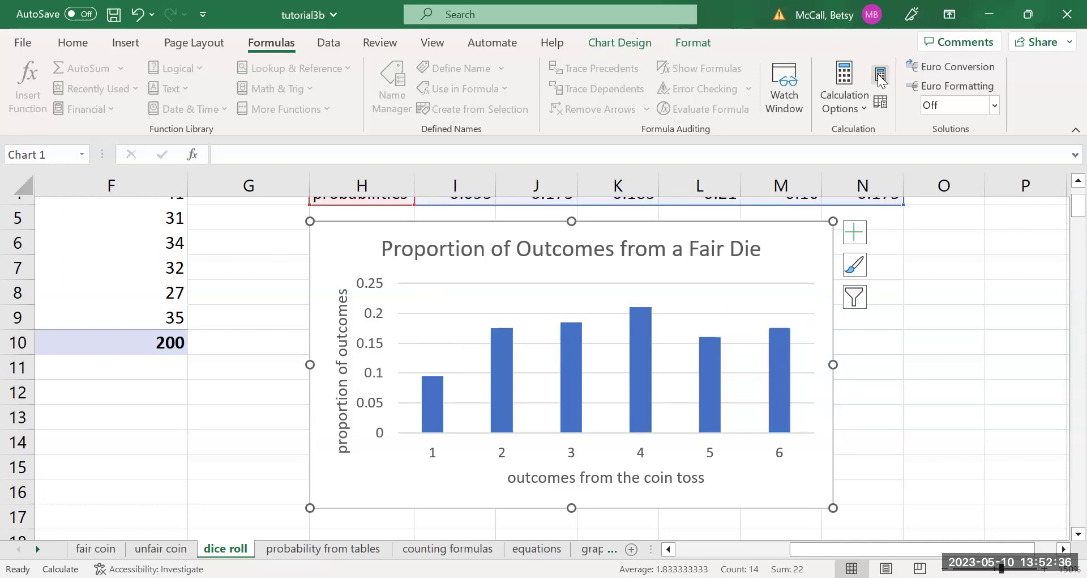
click(881, 74)
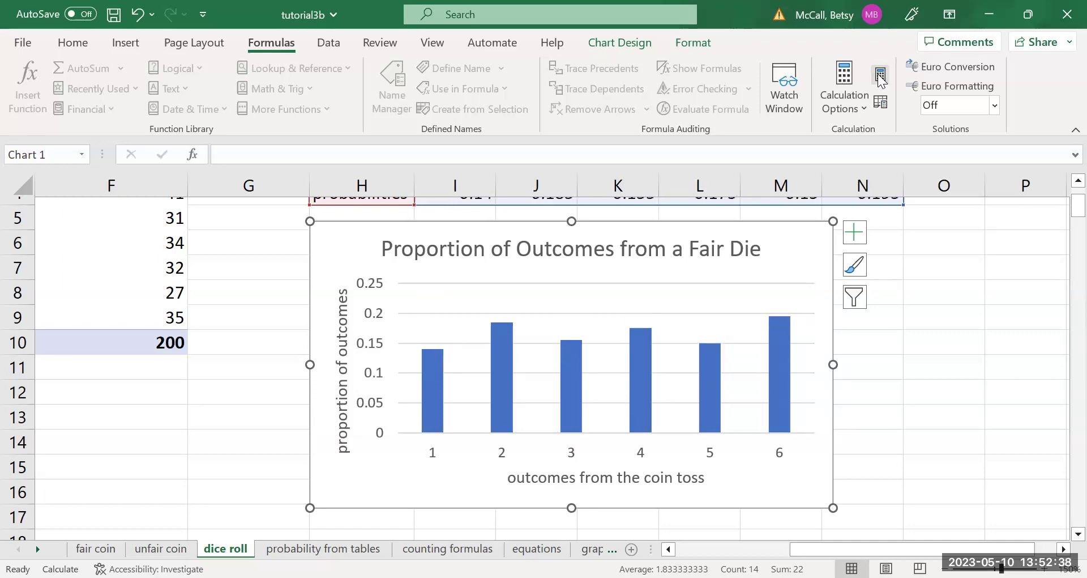
click(880, 74)
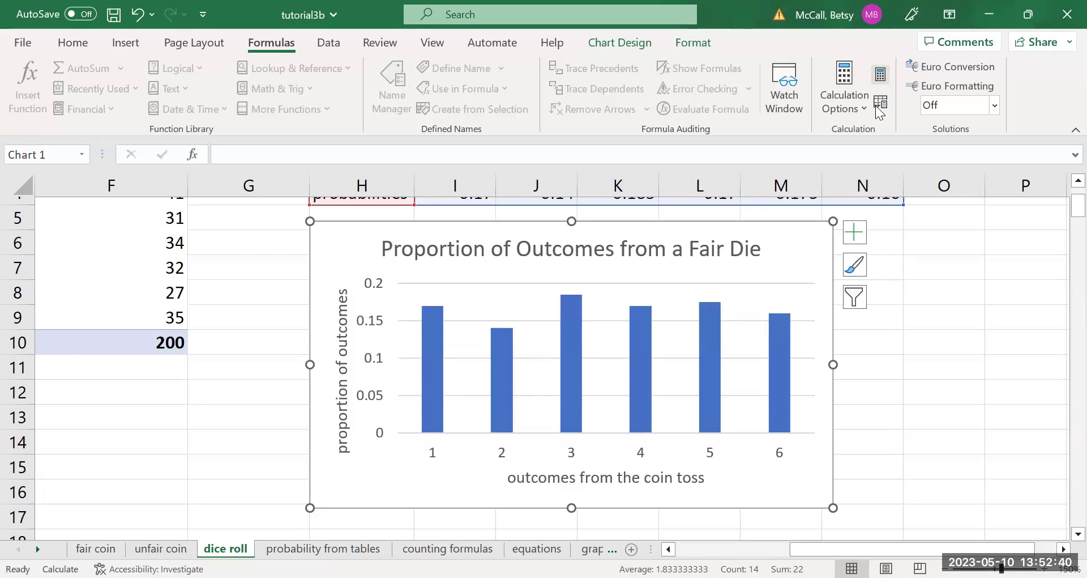
mouse_move(510, 401)
mouse_move(708, 405)
click(881, 76)
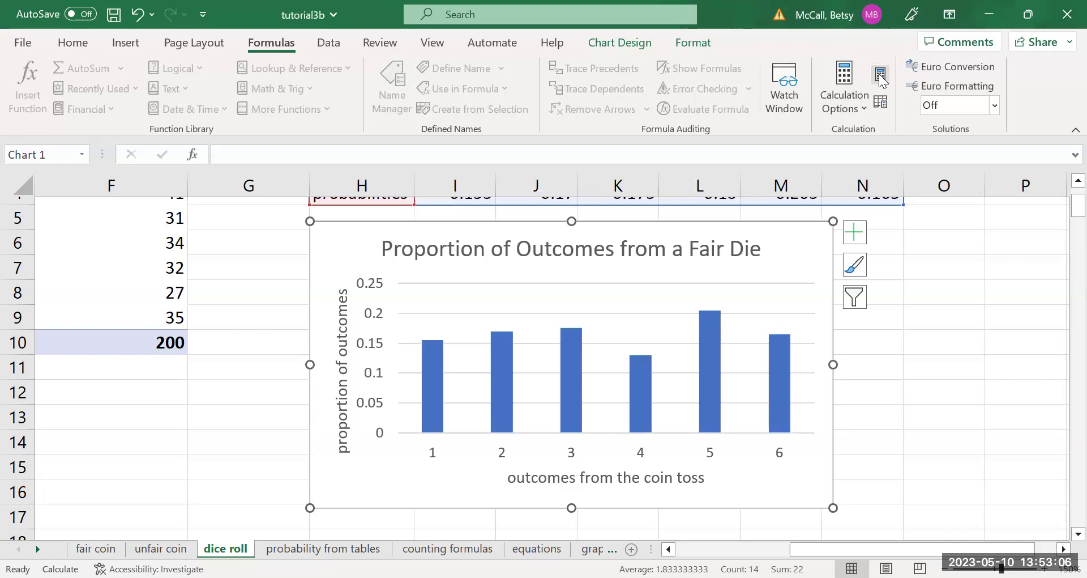
click(881, 75)
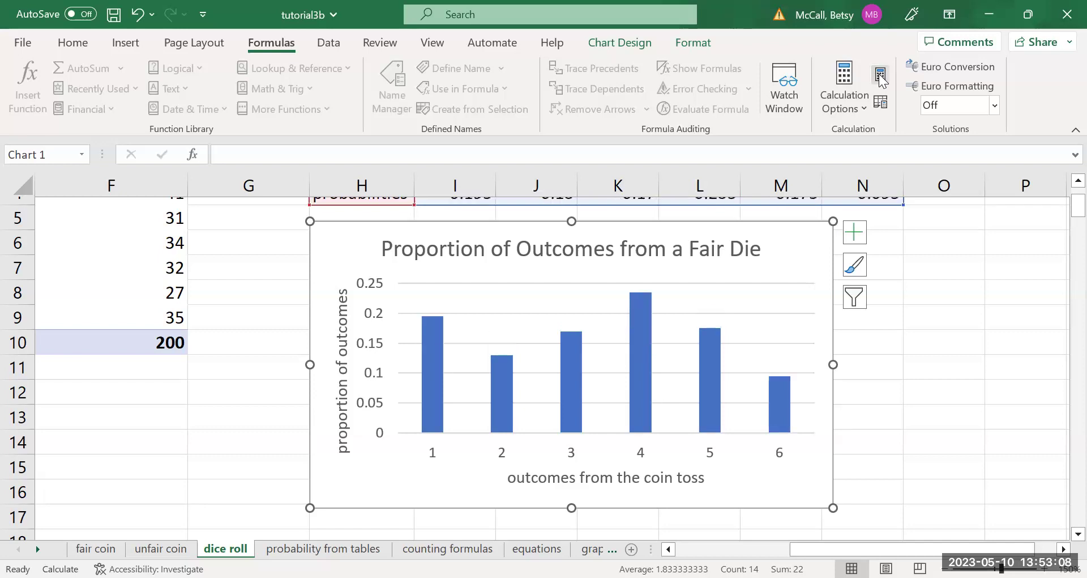
click(881, 75)
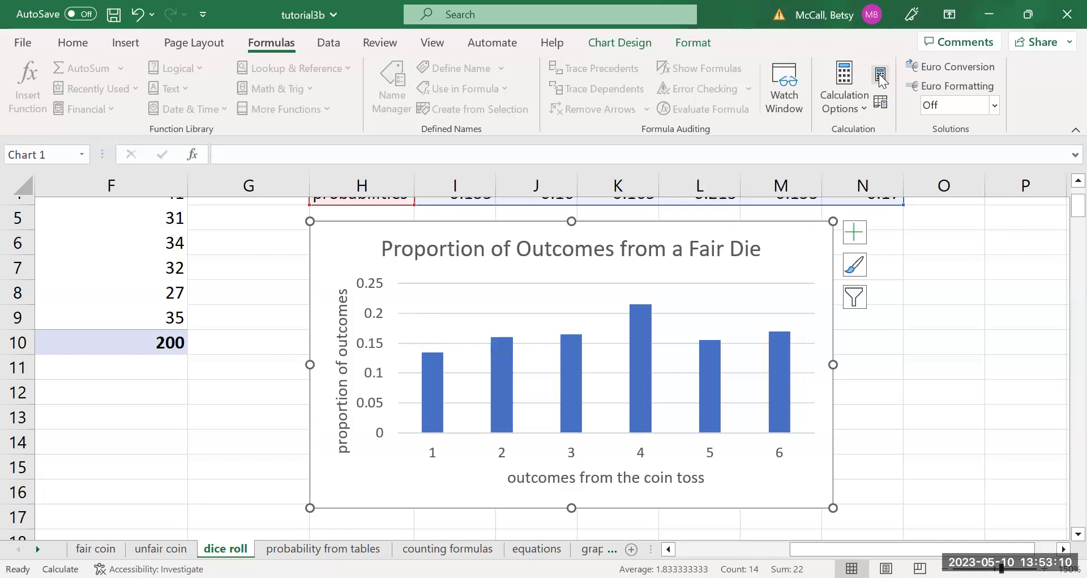
click(882, 76)
click(880, 77)
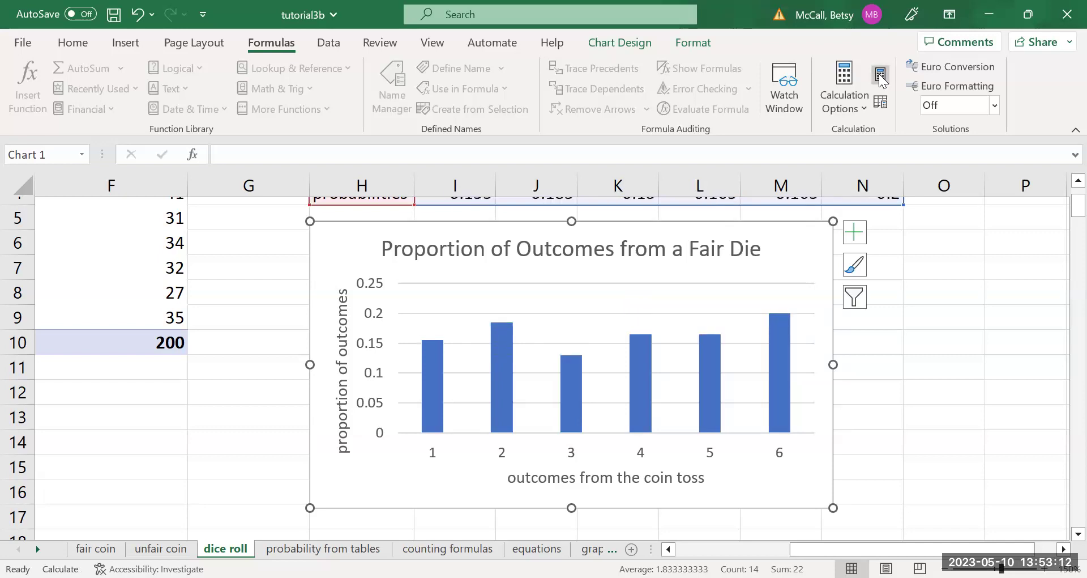
click(882, 76)
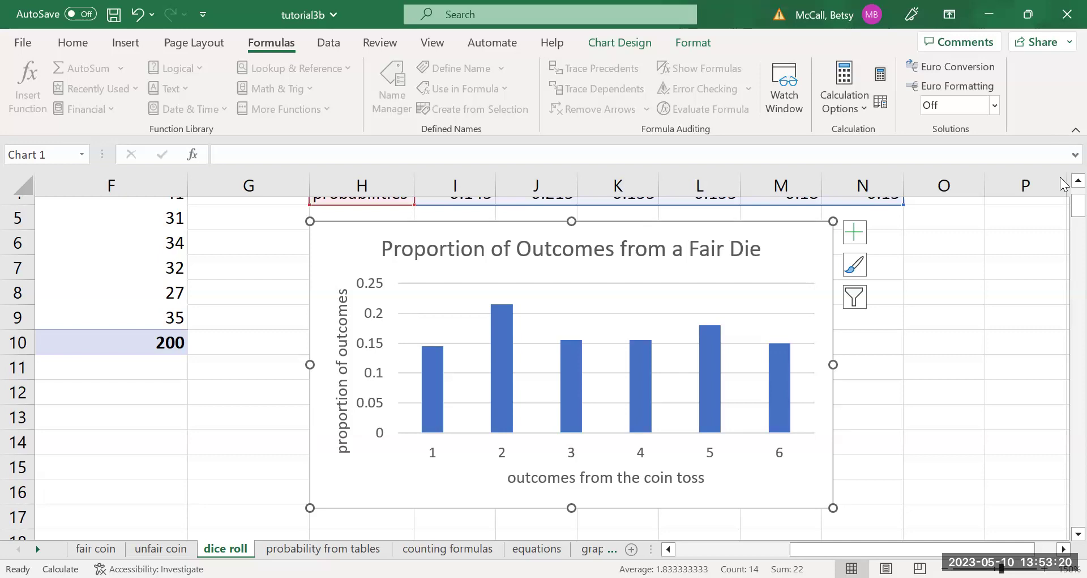
scroll(1062, 189, up, 2)
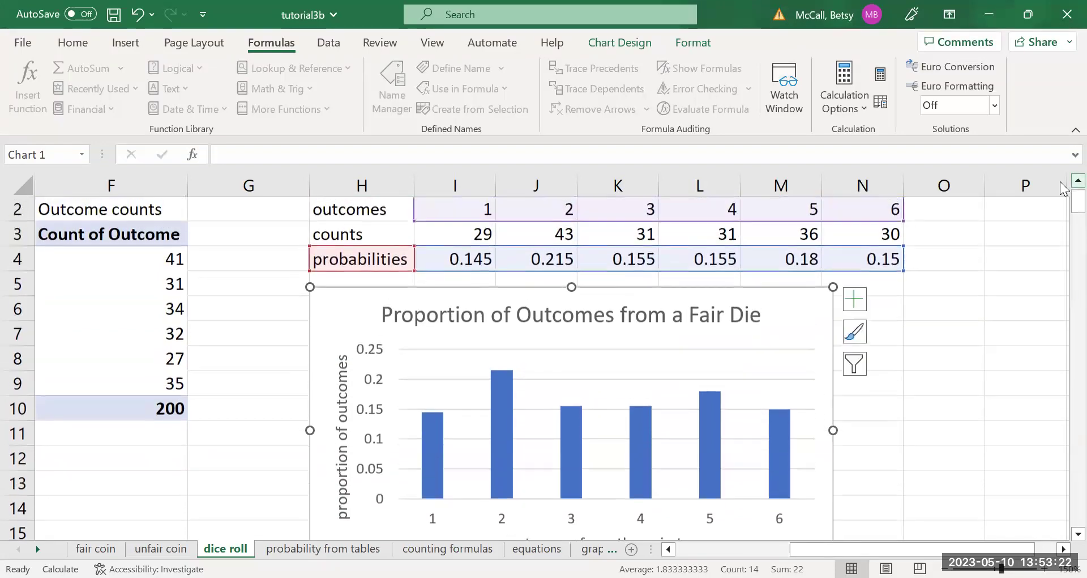